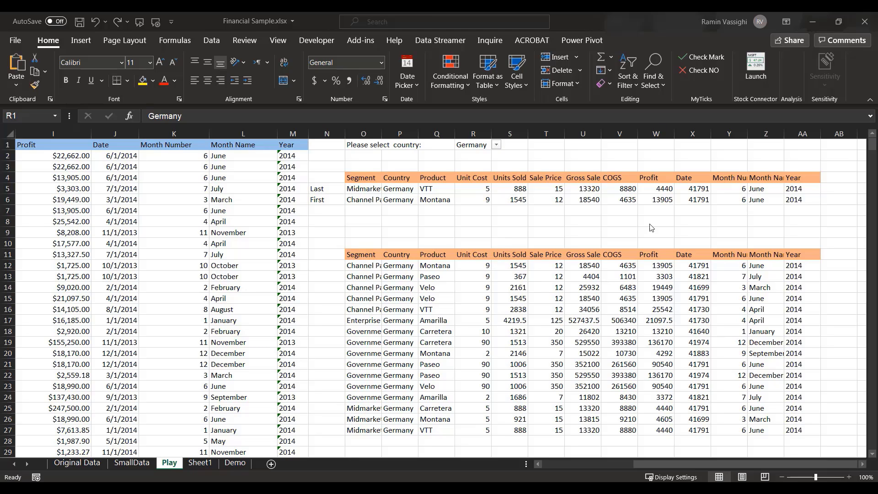
# Switch the country selector in R1 of the Play sheet through Canada and United States of America to France
pyautogui.moveTo(677, 464); pyautogui.dragTo(515, 466)
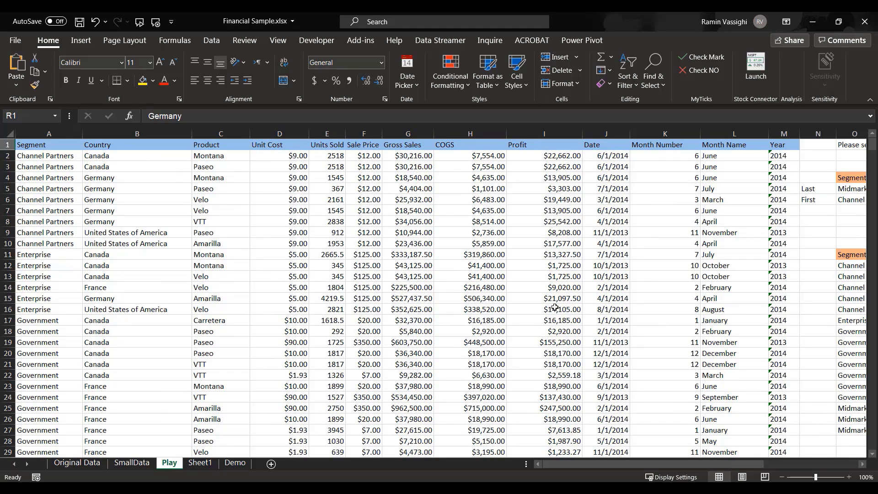
pyautogui.moveTo(653, 468); pyautogui.dragTo(744, 468)
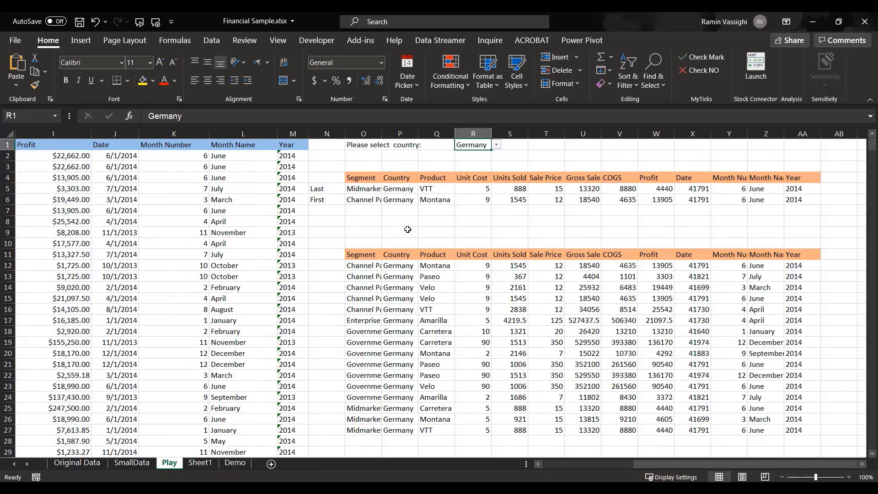
pyautogui.click(496, 144)
pyautogui.click(471, 157)
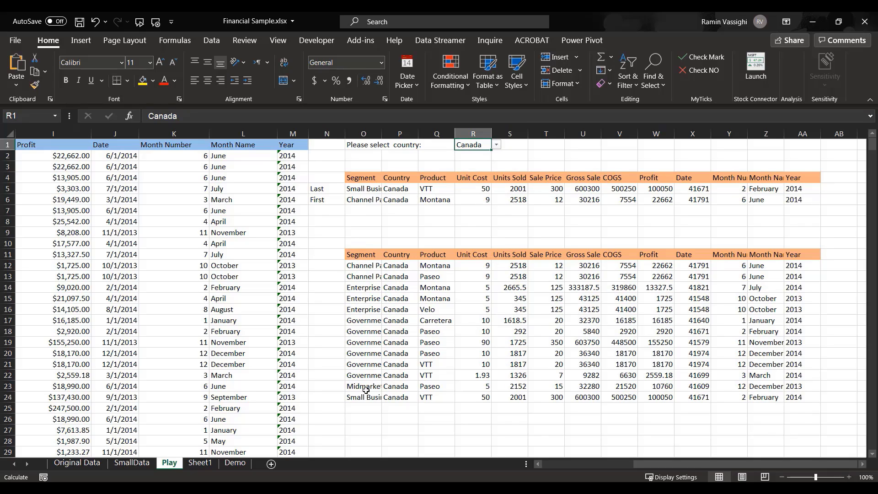
pyautogui.click(496, 145)
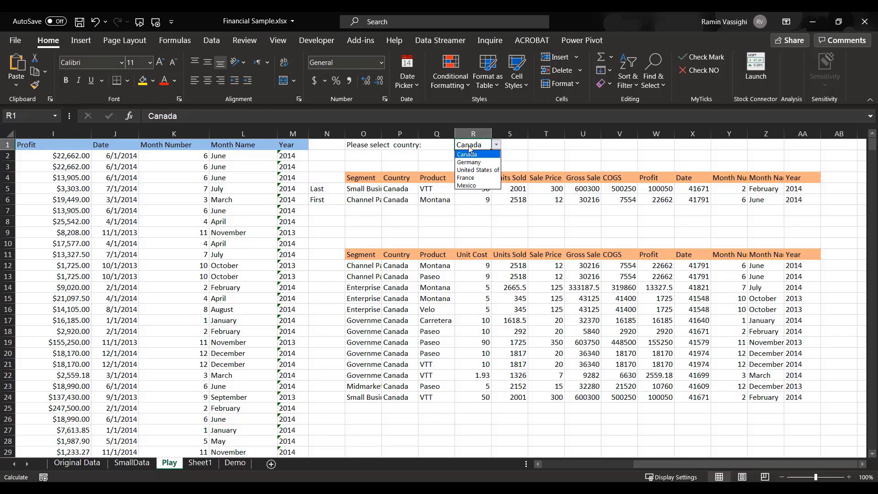
pyautogui.click(471, 169)
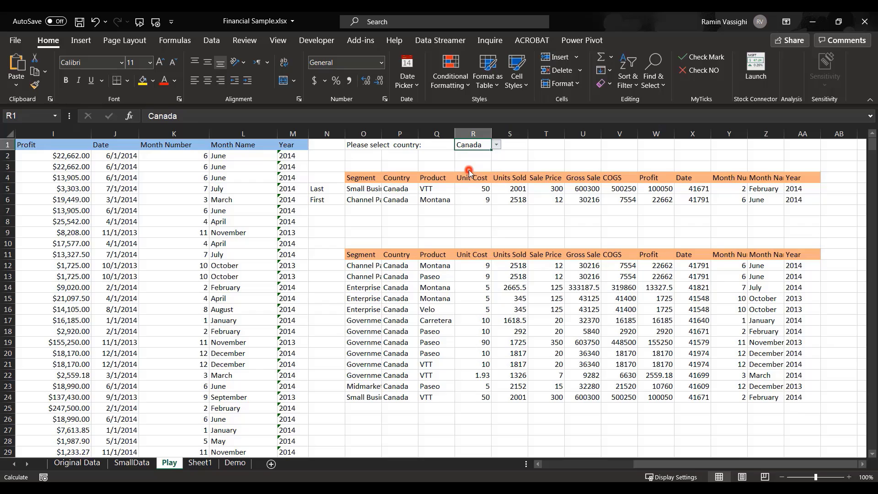
pyautogui.click(495, 146)
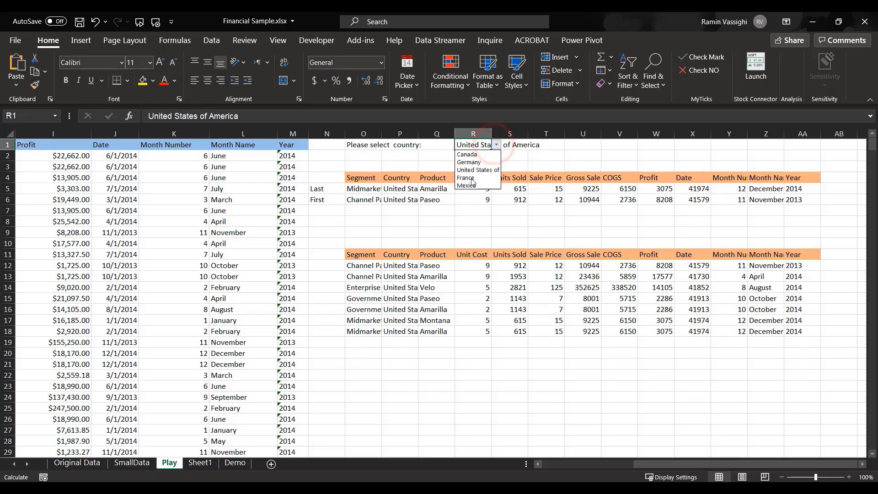
pyautogui.click(472, 178)
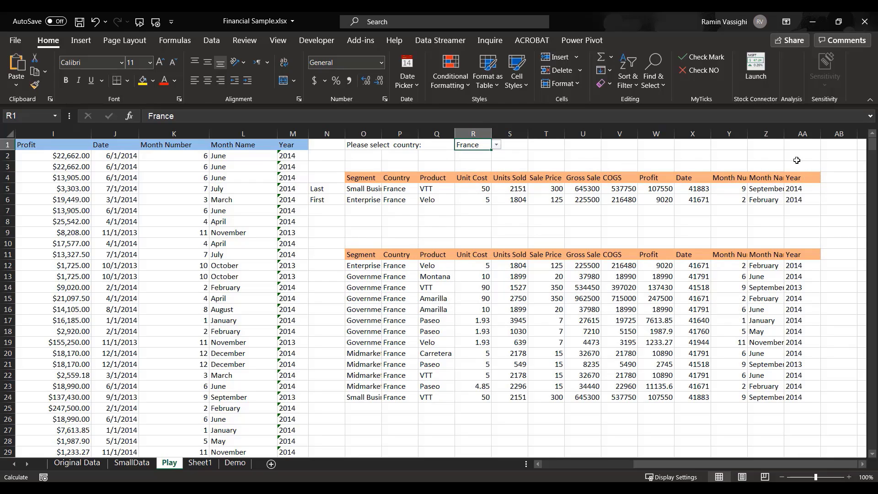
# Enter =UNIQUE(Play!B2:B58) in cell S3 of the Demo sheet to list the distinct countries
pyautogui.click(235, 463)
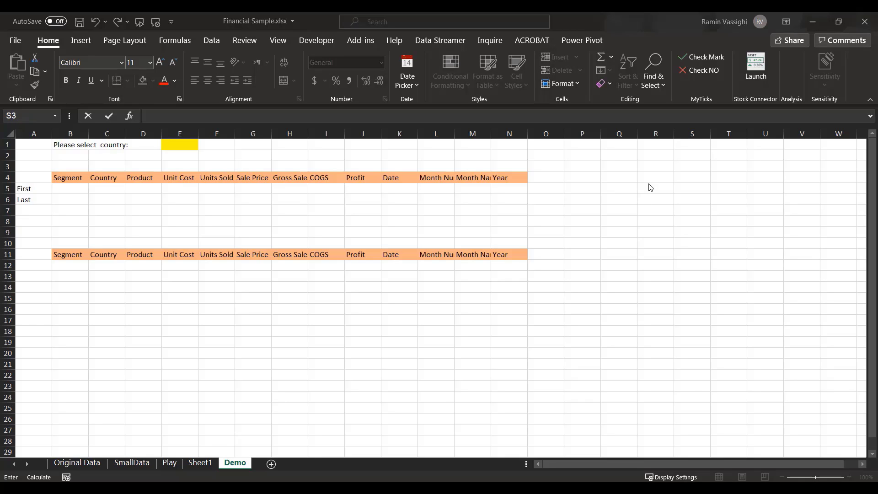
pyautogui.click(683, 166)
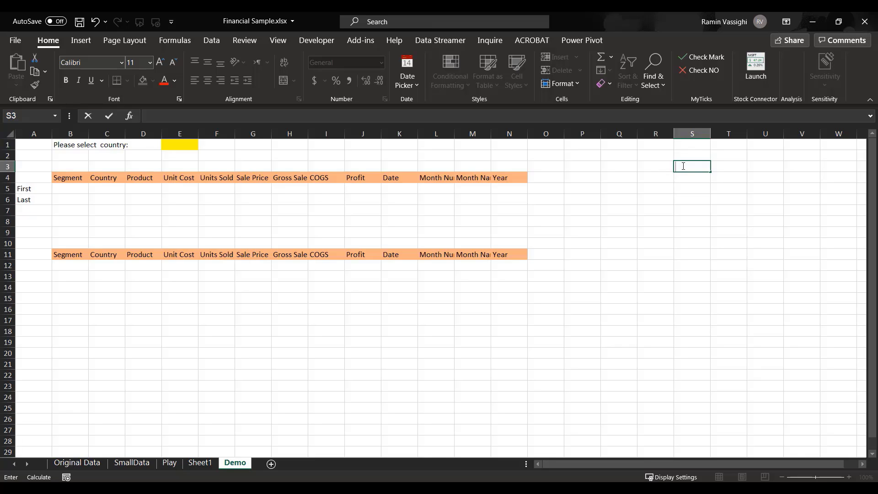
pyautogui.write('=un')
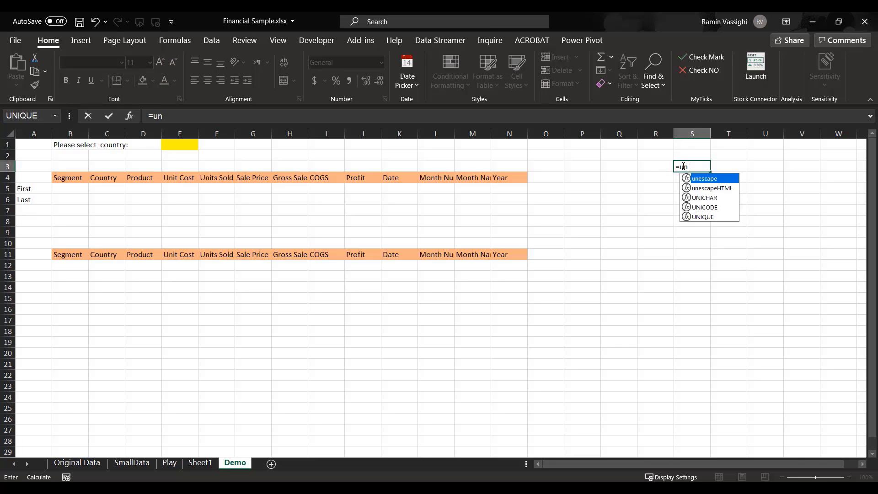
pyautogui.write('iq')
pyautogui.press('Tab')
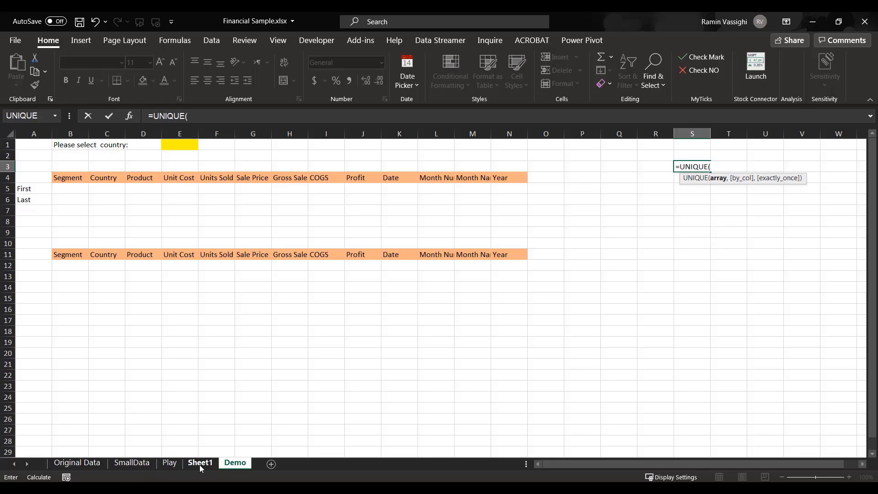
pyautogui.click(169, 462)
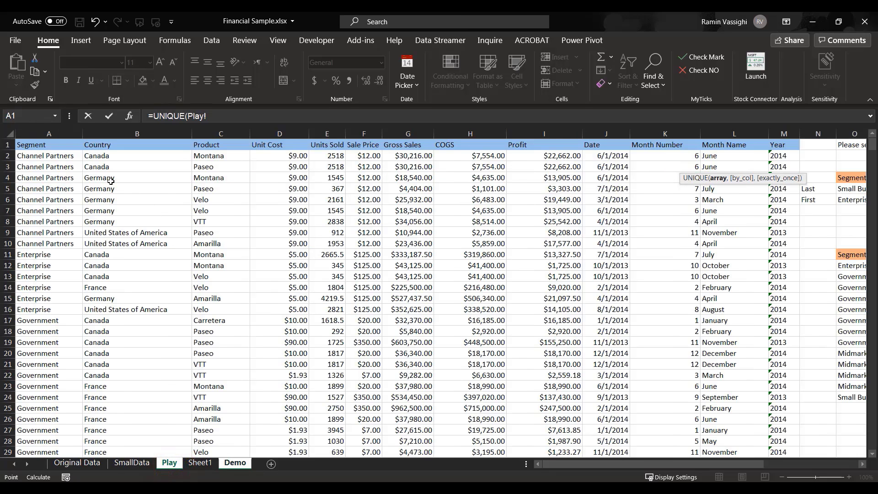
pyautogui.click(107, 158)
pyautogui.scroll(-7, 120, 247)
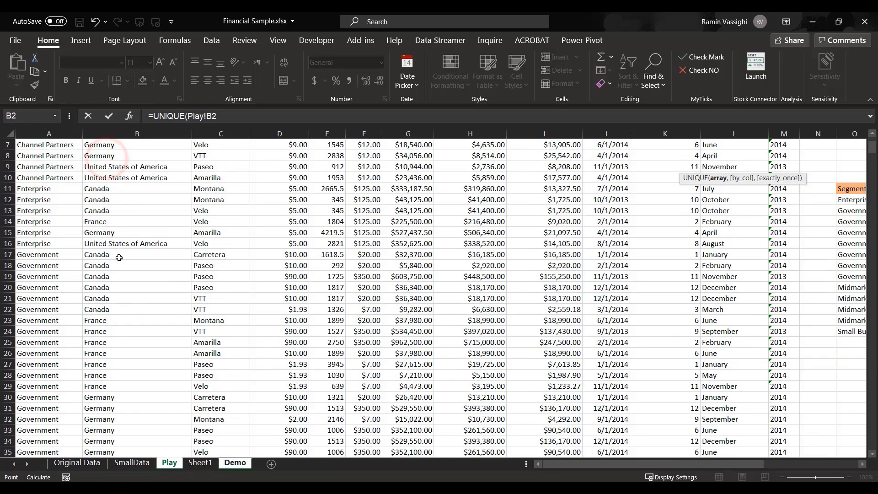
pyautogui.scroll(-5, 119, 257)
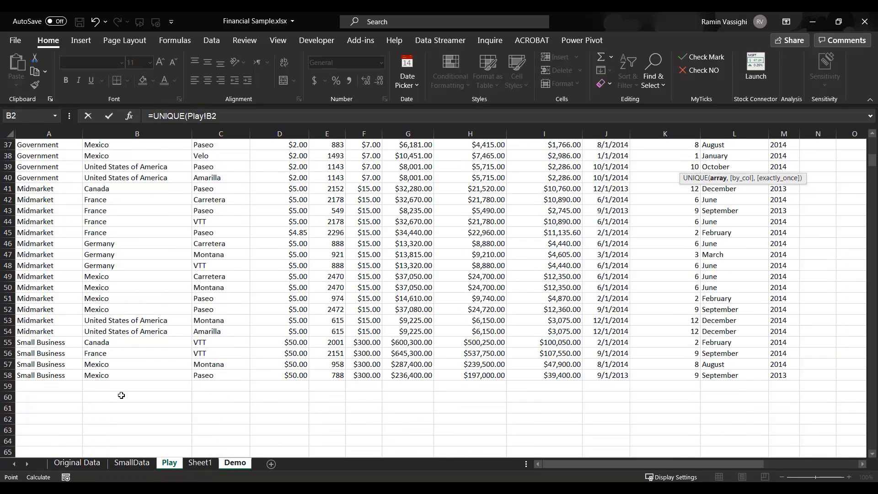
pyautogui.keyDown('shift'); pyautogui.click(123, 378); pyautogui.keyUp('shift')
pyautogui.write(')')
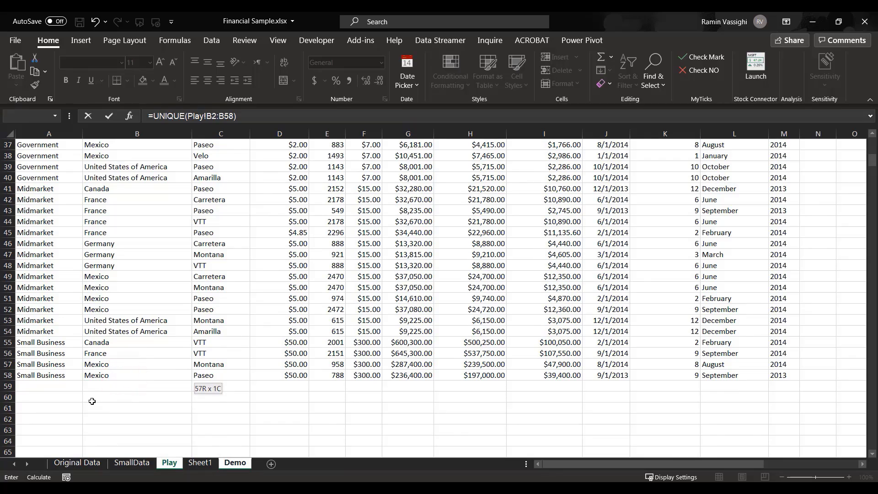
pyautogui.press('Return')
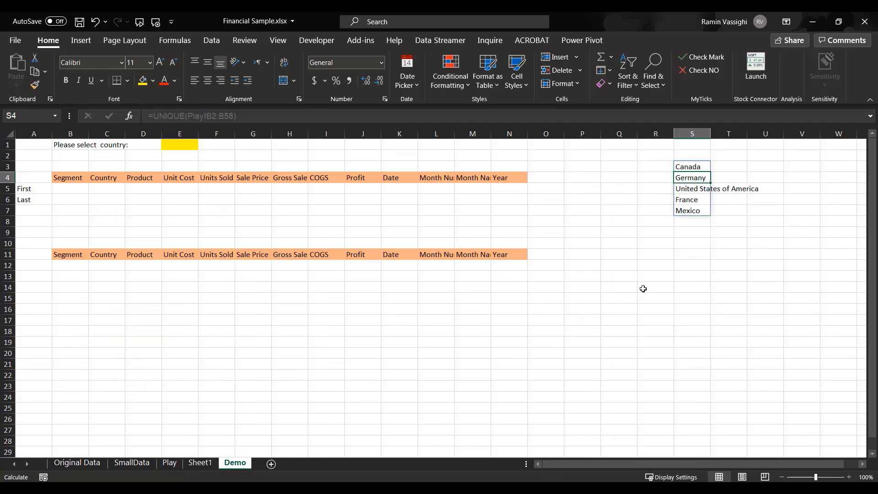
pyautogui.click(706, 243)
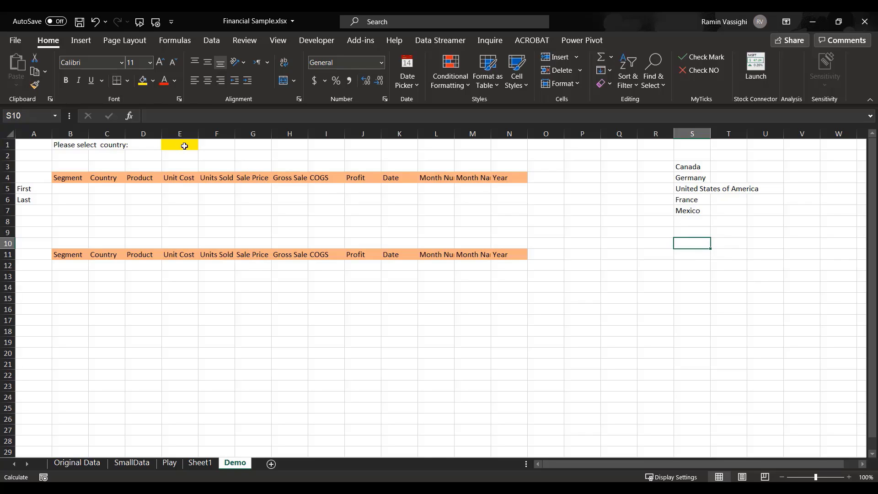
# Copy the country list in S3:S7, paste it as values starting at V3, and delete the UNIQUE formula in S3
pyautogui.moveTo(688, 167); pyautogui.dragTo(690, 211)
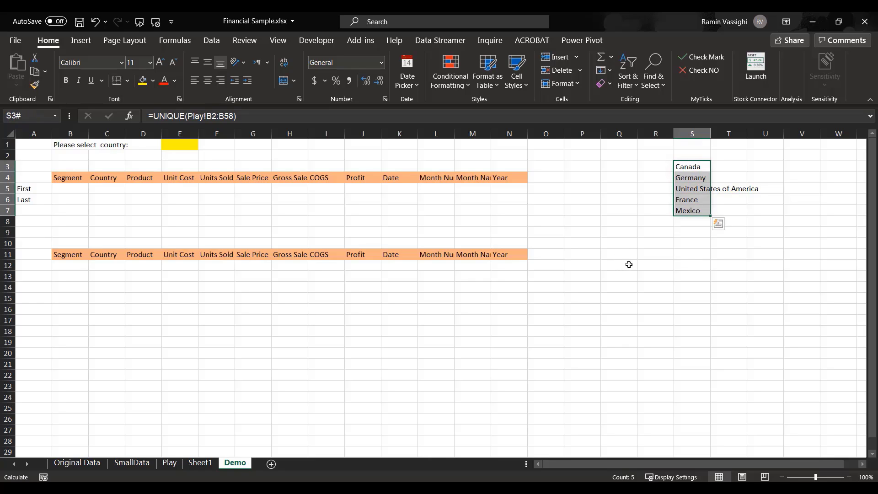
pyautogui.click(35, 72)
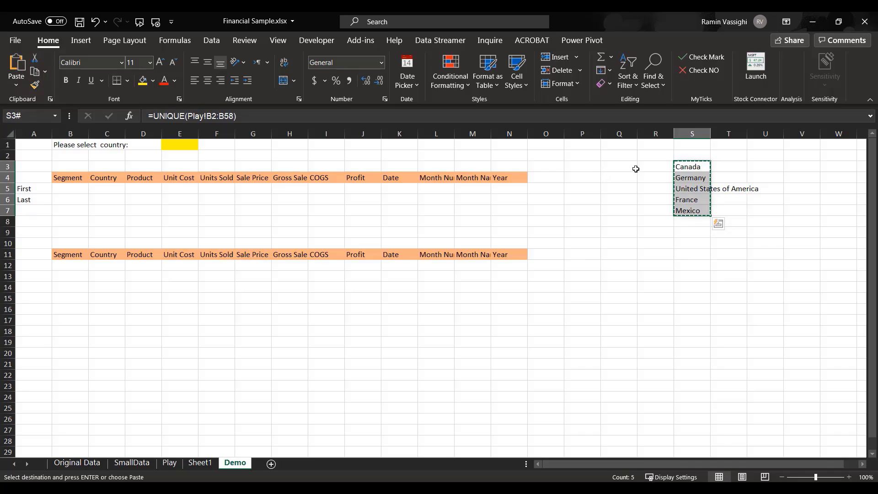
pyautogui.click(803, 167)
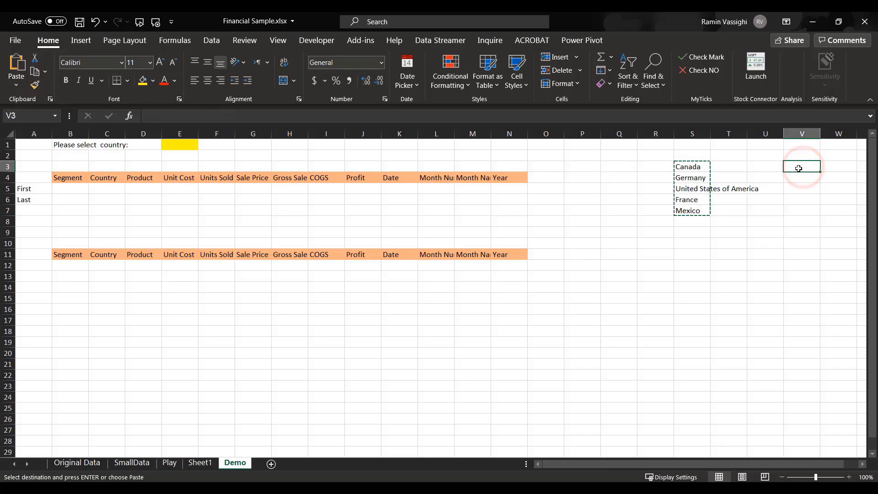
pyautogui.rightClick(800, 172)
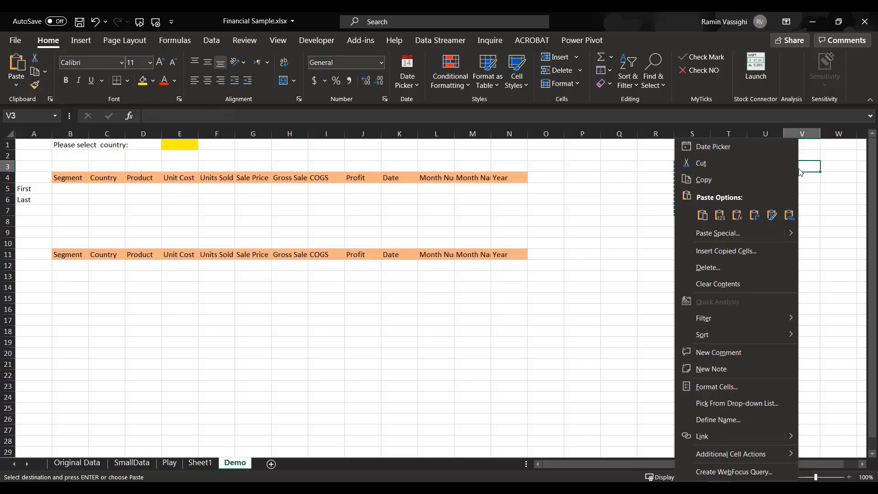
pyautogui.click(716, 232)
pyautogui.click(631, 186)
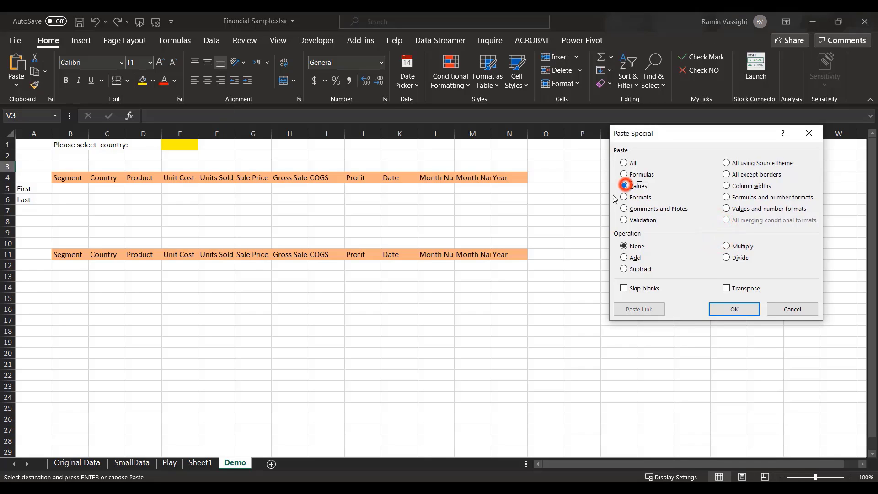
pyautogui.click(734, 309)
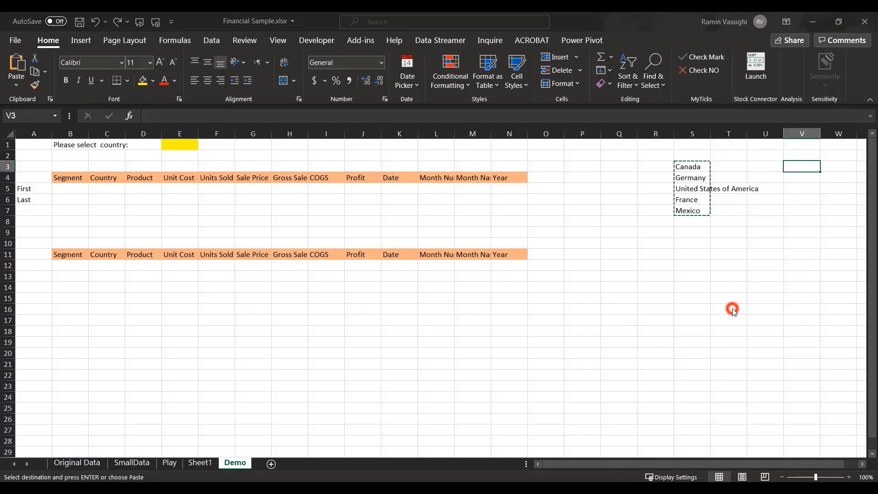
pyautogui.click(687, 166)
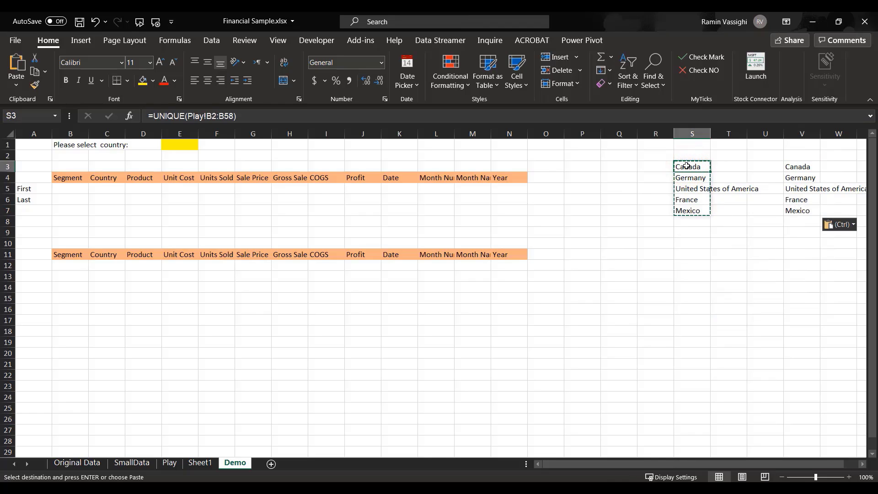
pyautogui.press('Delete')
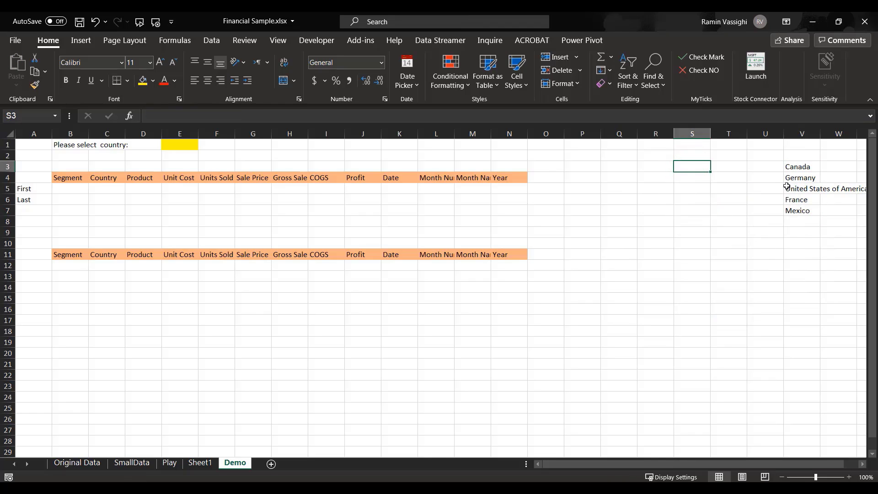
# Add list data validation to the yellow cell E1 with =$V$3:$V$7 as its source
pyautogui.click(178, 144)
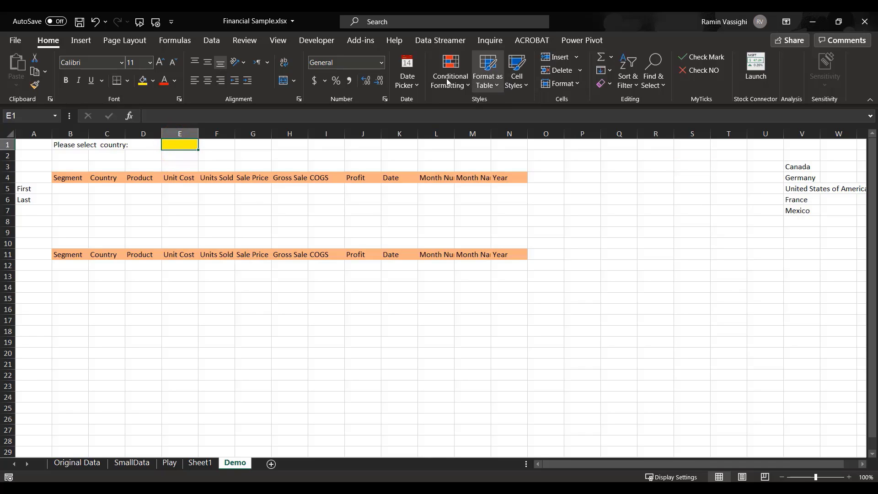
pyautogui.click(212, 40)
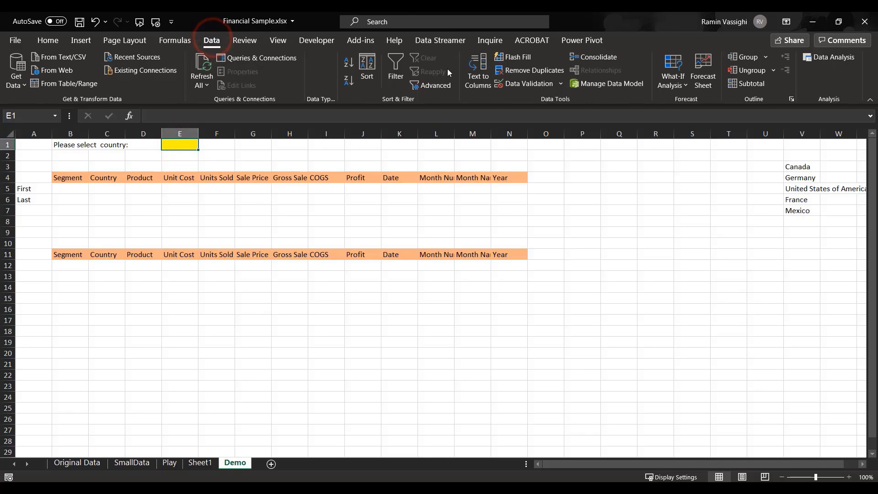
pyautogui.click(530, 83)
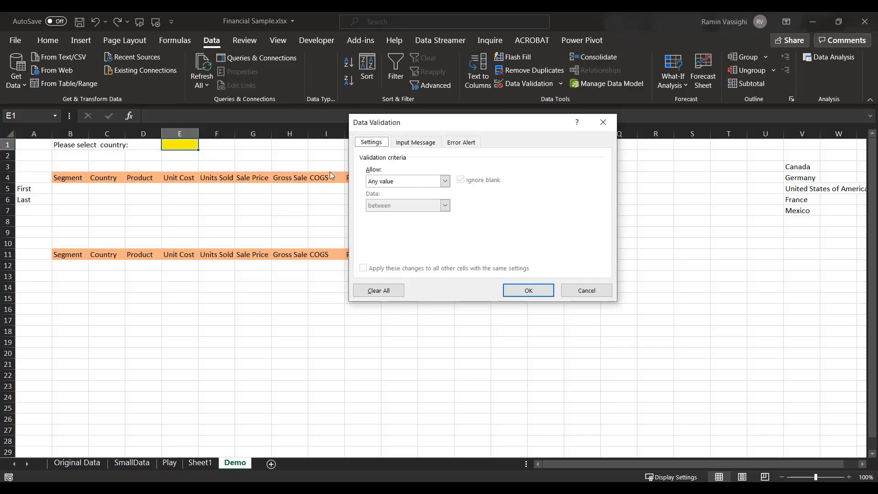
pyautogui.click(445, 181)
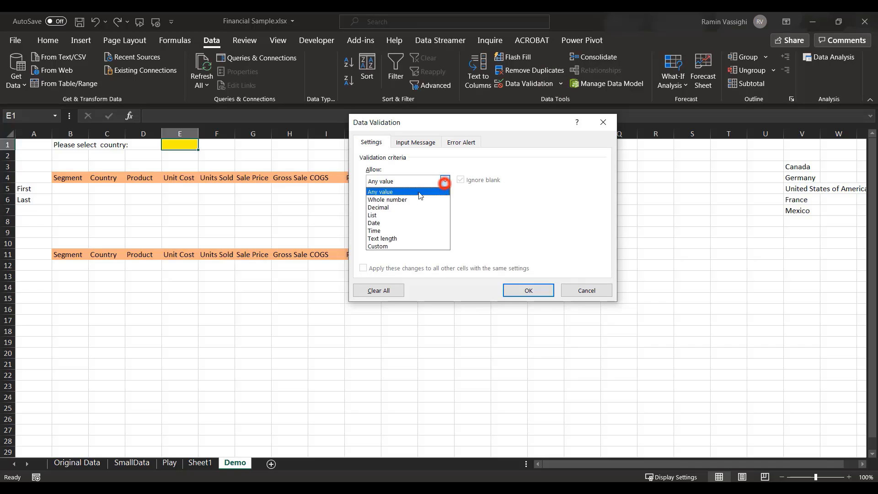
pyautogui.click(375, 216)
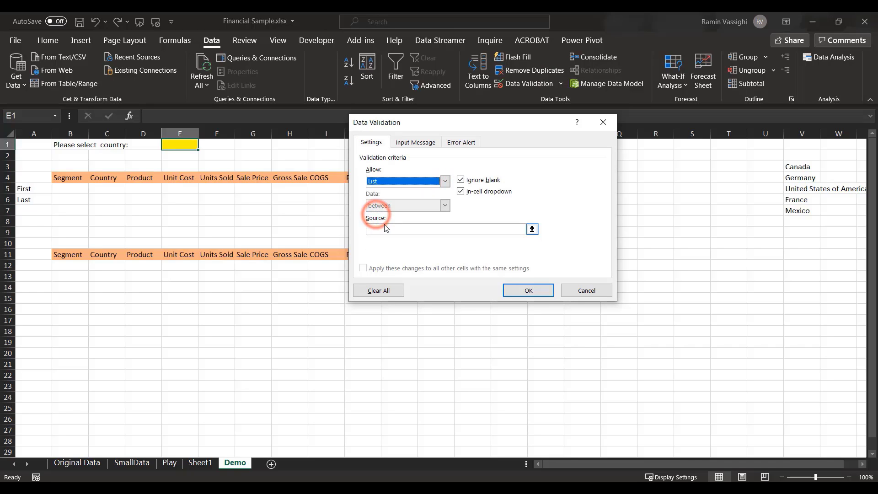
pyautogui.click(379, 227)
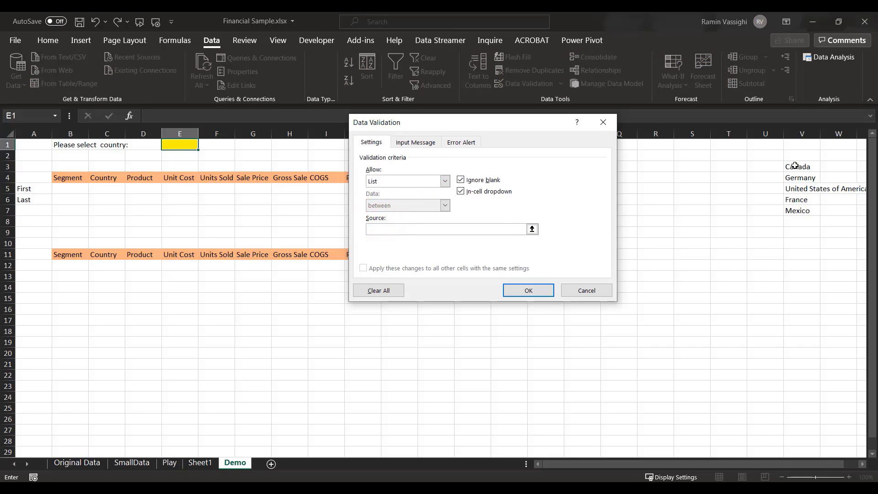
pyautogui.moveTo(792, 167); pyautogui.dragTo(797, 210)
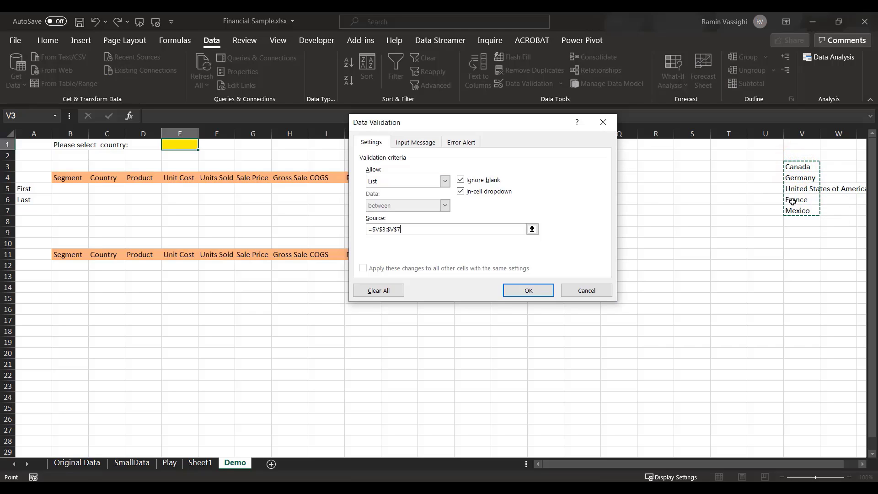
pyautogui.click(534, 292)
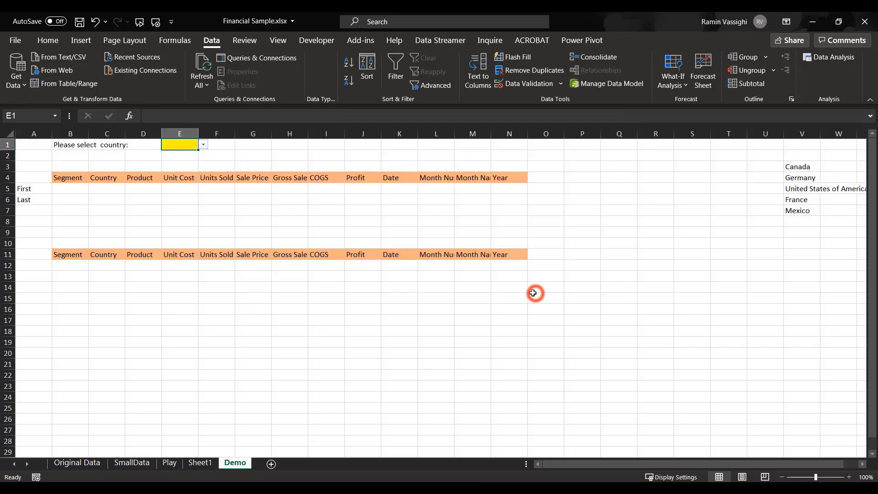
# Try the E1 country dropdown with Canada and set it to Germany
pyautogui.click(204, 145)
pyautogui.click(180, 154)
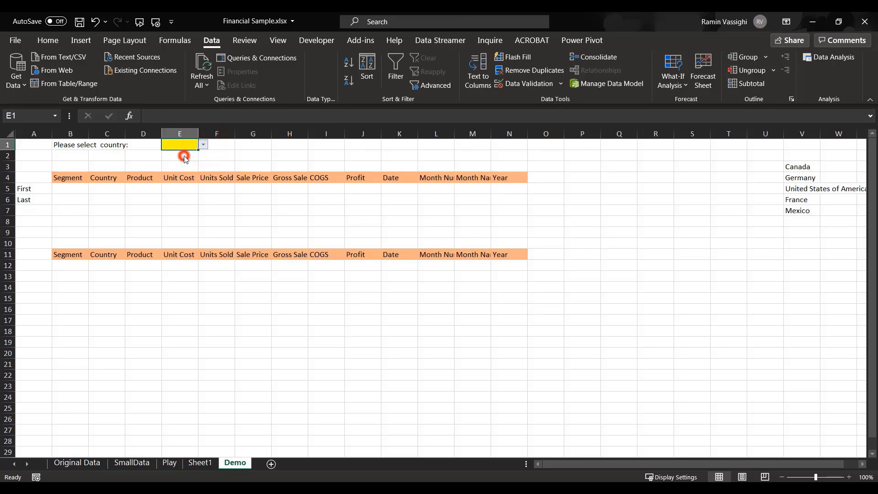
pyautogui.click(204, 145)
pyautogui.click(182, 163)
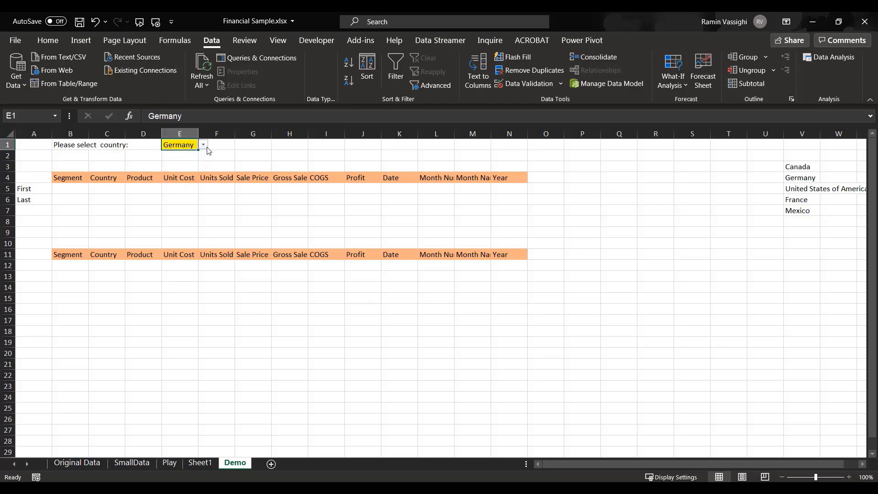
# Start an XLOOKUP formula in cell B5, the First row, with the country in E1 as the lookup value
pyautogui.click(68, 190)
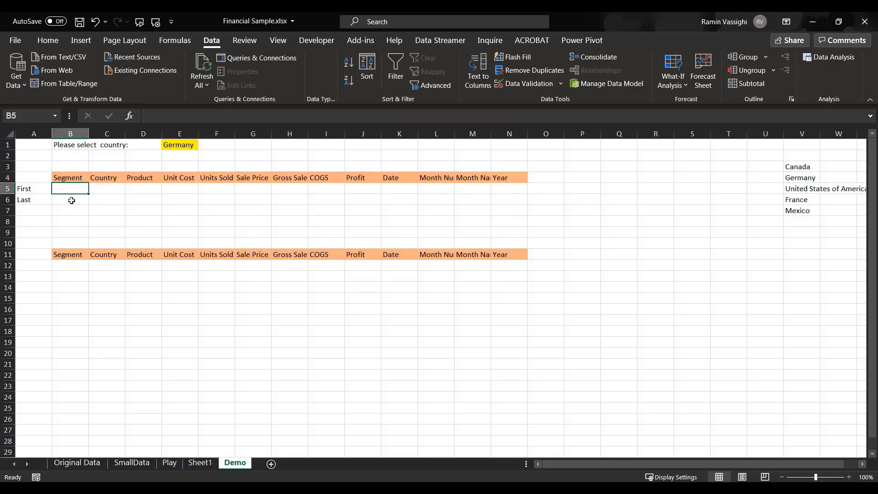
pyautogui.write('=')
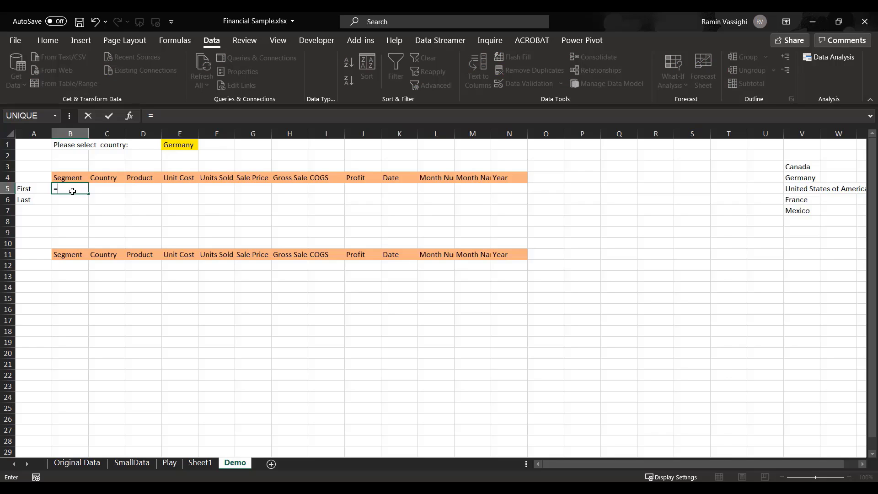
pyautogui.write('x')
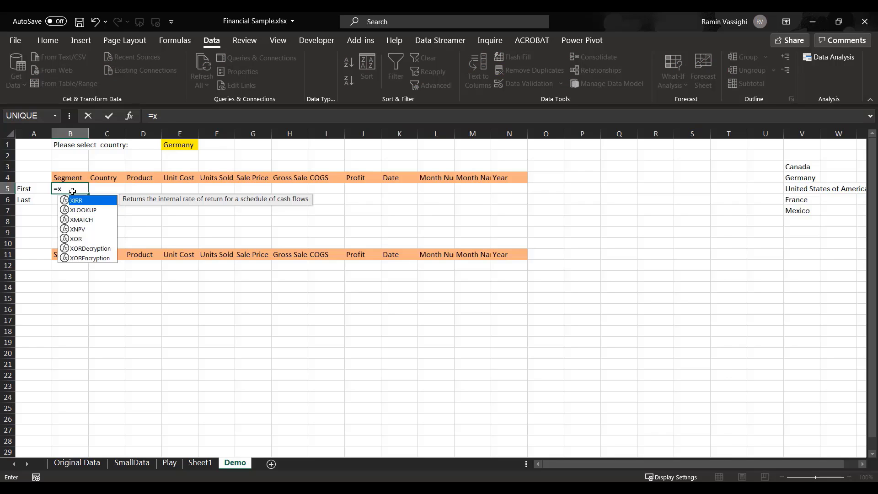
pyautogui.write('lookup')
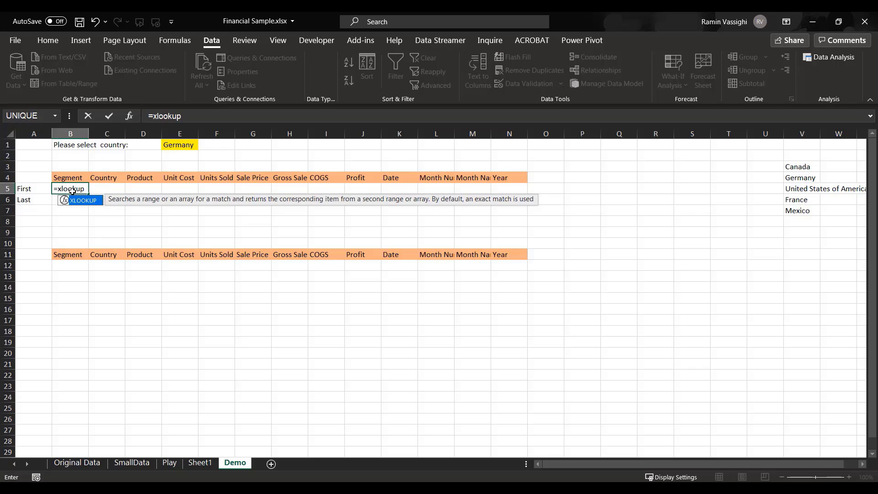
pyautogui.write('(')
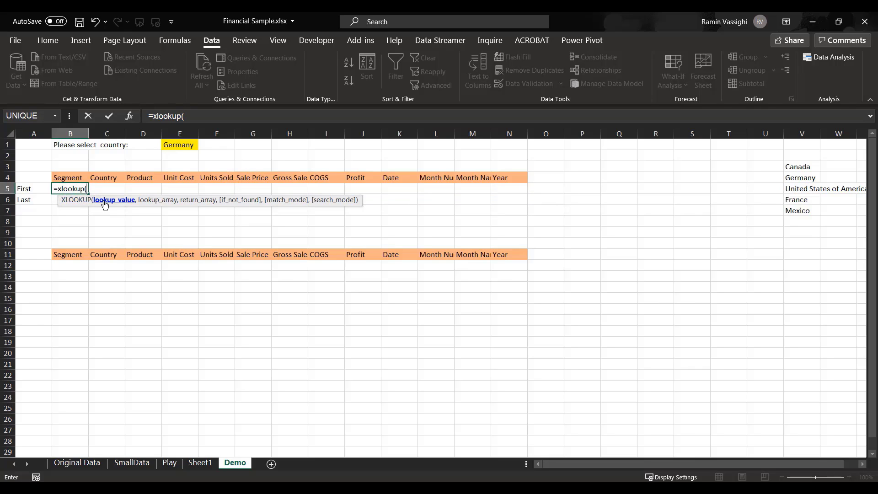
pyautogui.click(182, 145)
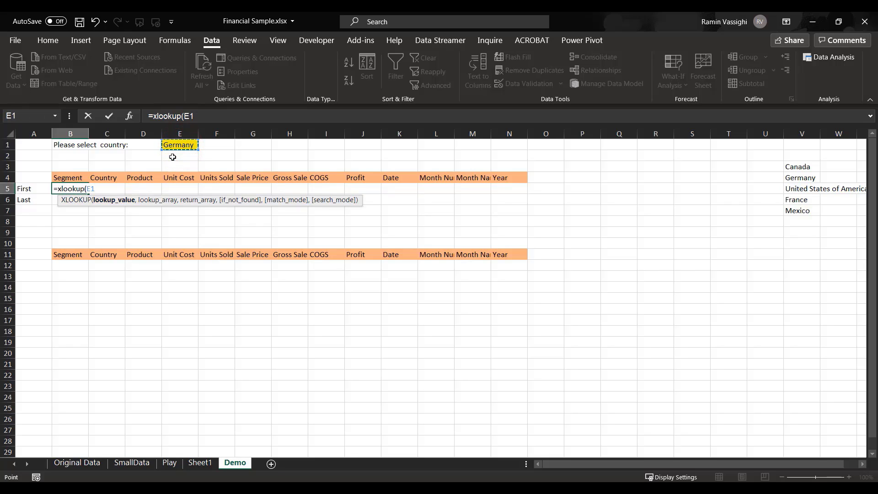
pyautogui.write(',')
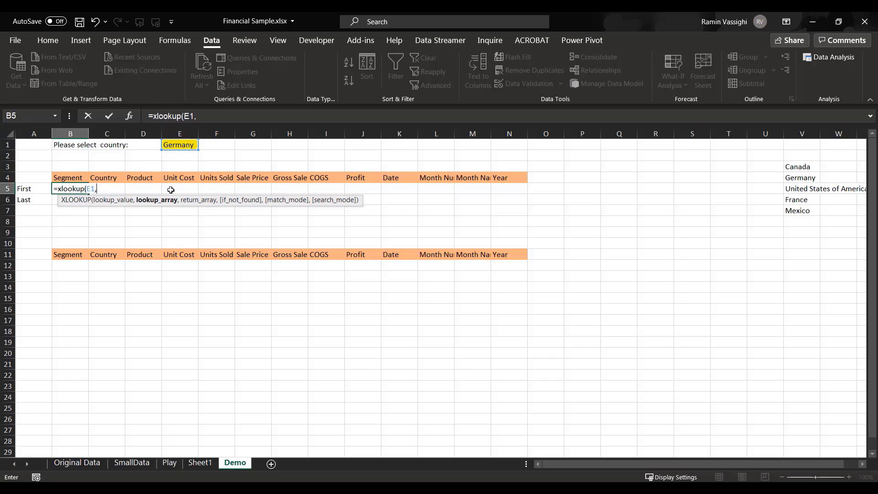
# Set the B5 formula's lookup array to the country column Play!B2:B58
pyautogui.click(170, 463)
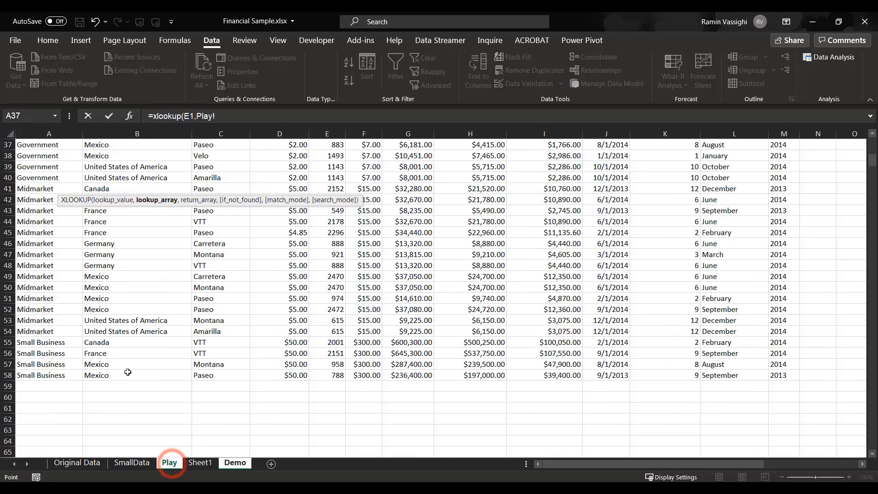
pyautogui.click(100, 376)
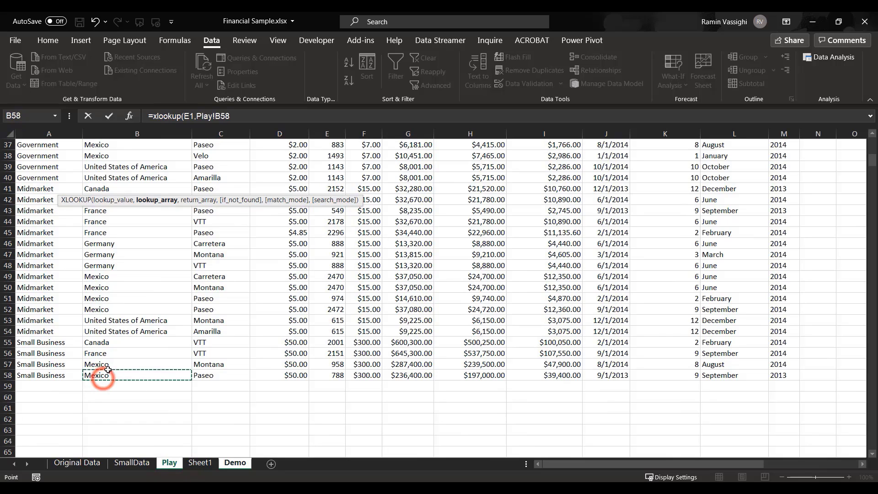
pyautogui.scroll(2, 114, 339)
pyautogui.scroll(10, 114, 339)
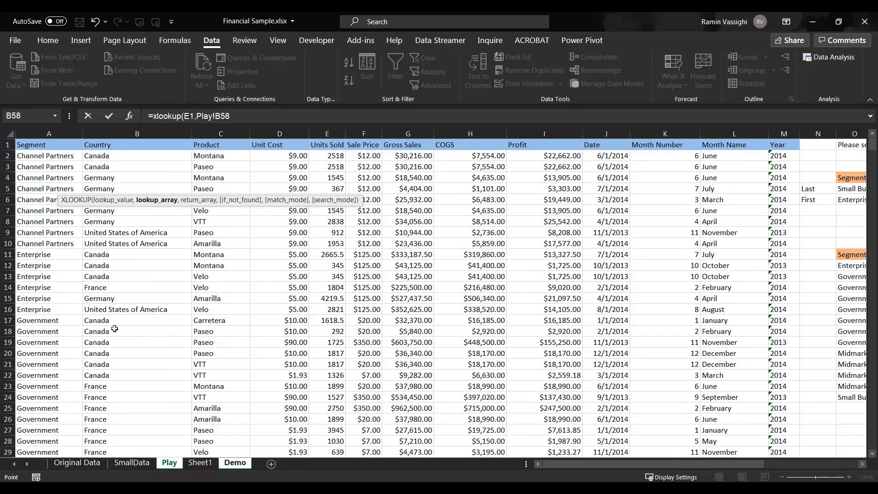
pyautogui.keyDown('shift'); pyautogui.click(113, 159); pyautogui.keyUp('shift')
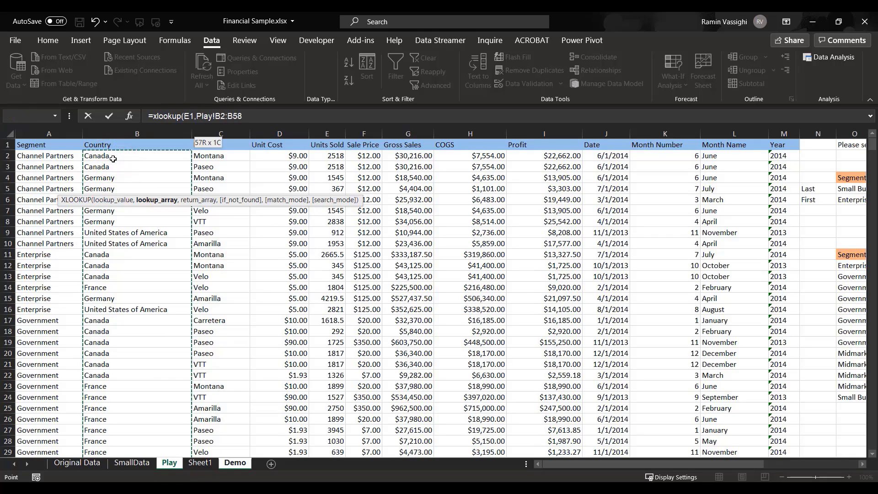
pyautogui.write(',')
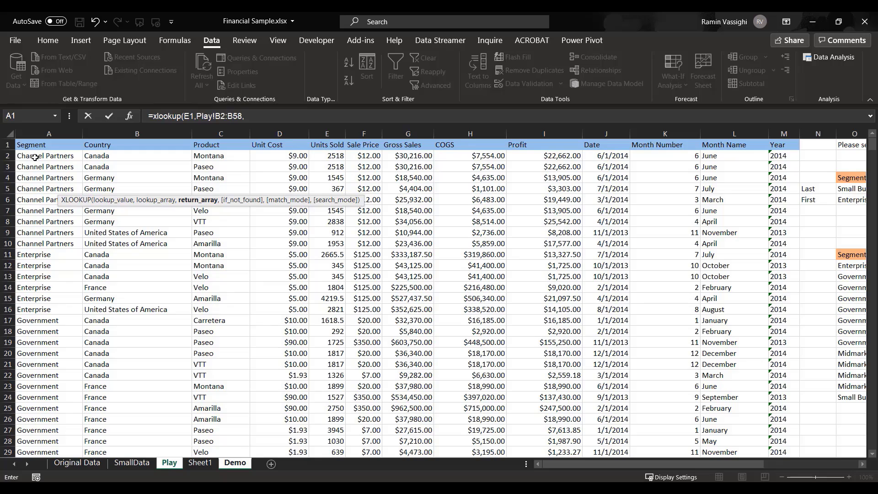
# Set the B5 formula's return array to the full data range Play!A2:M58
pyautogui.click(34, 159)
pyautogui.scroll(-5, 526, 246)
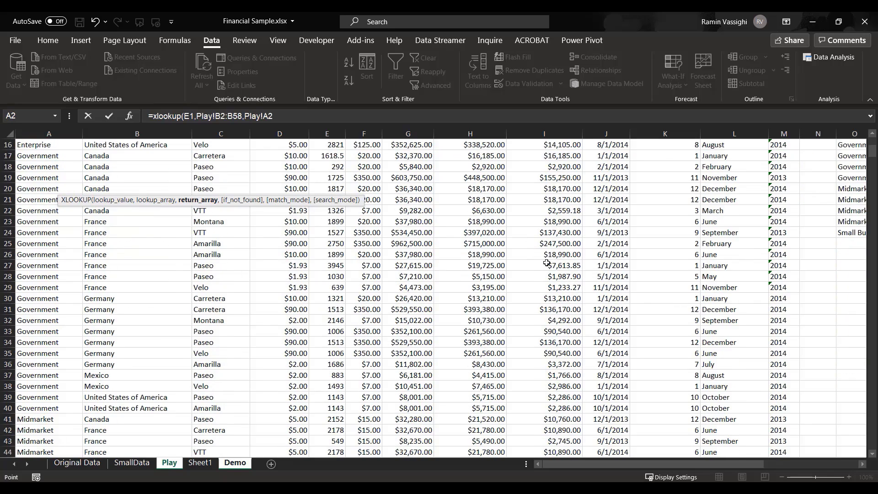
pyautogui.scroll(-7, 550, 325)
pyautogui.scroll(-1, 552, 329)
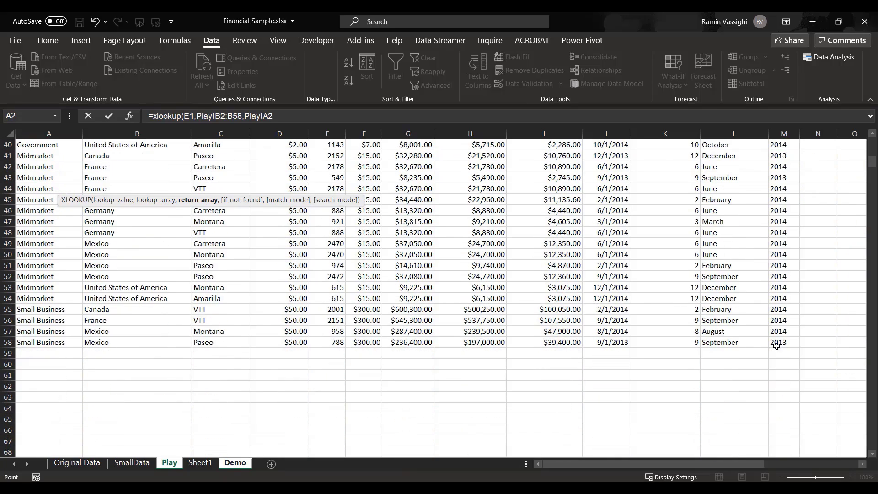
pyautogui.keyDown('shift'); pyautogui.click(787, 343); pyautogui.keyUp('shift')
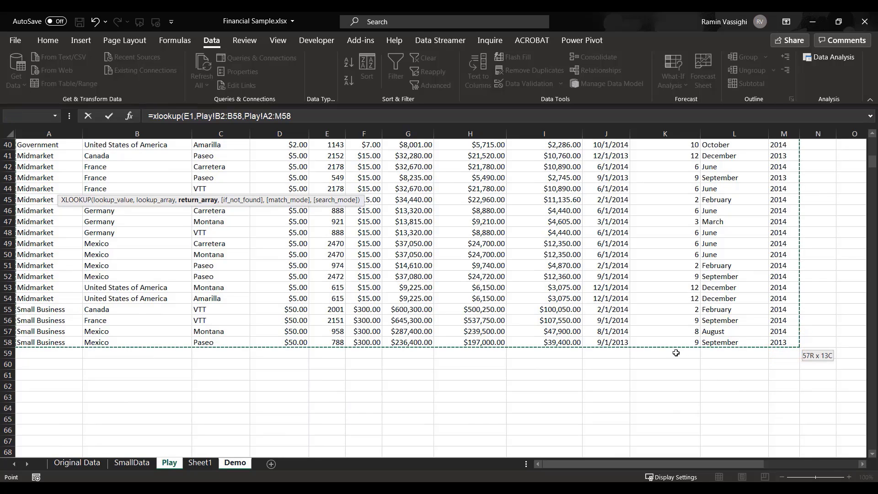
pyautogui.write(',')
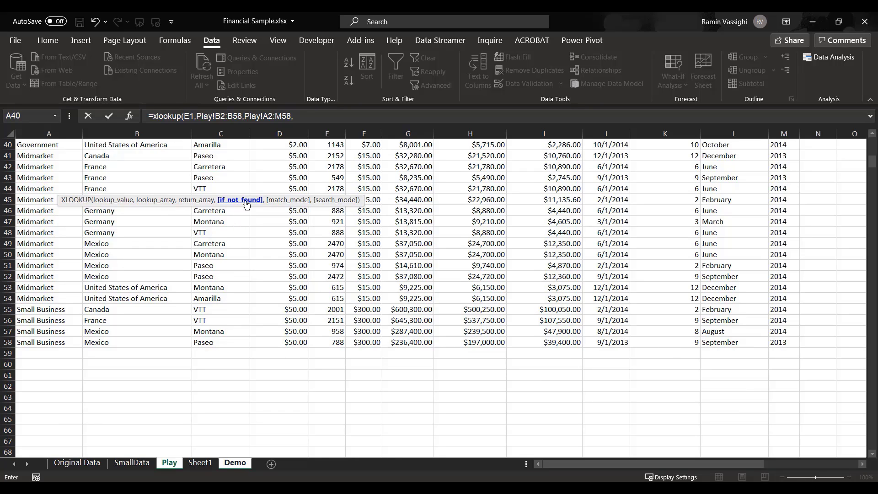
# Complete the B5 XLOOKUP with "Not Found" for missing matches, the default match mode, and search mode 1 (first-to-last)
pyautogui.click(306, 117)
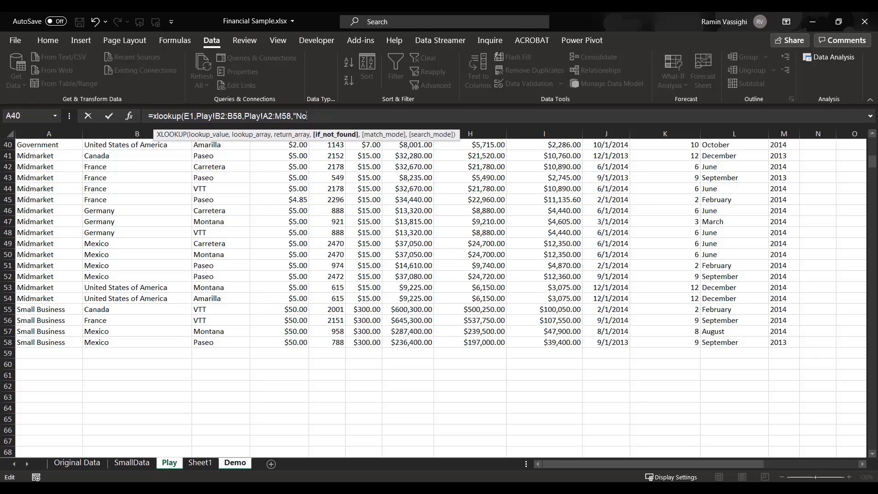
pyautogui.write('"Not Found",')
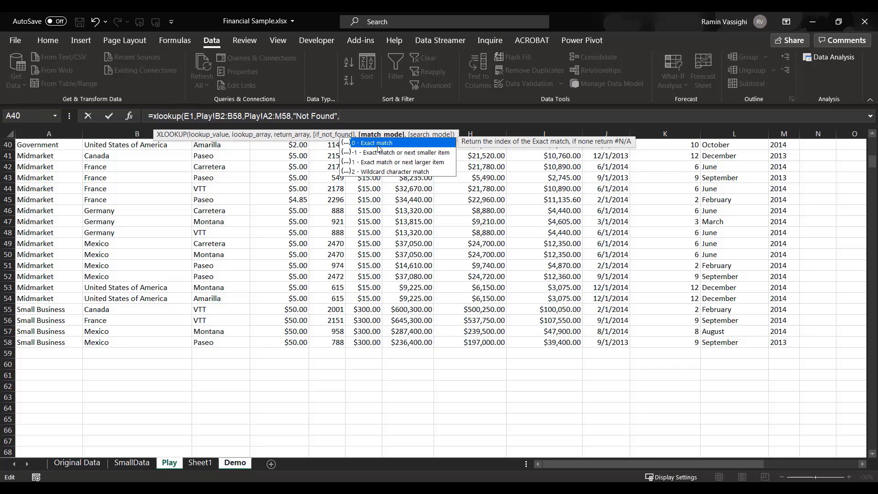
pyautogui.write(',')
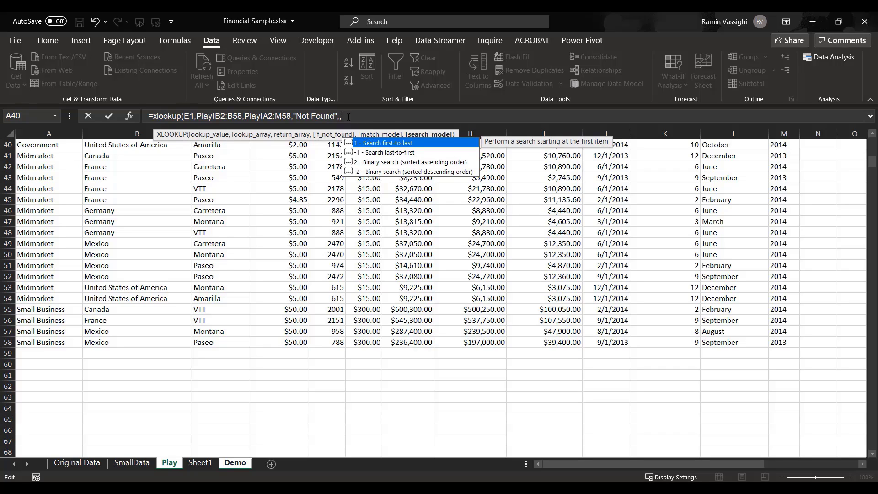
pyautogui.doubleClick(392, 146)
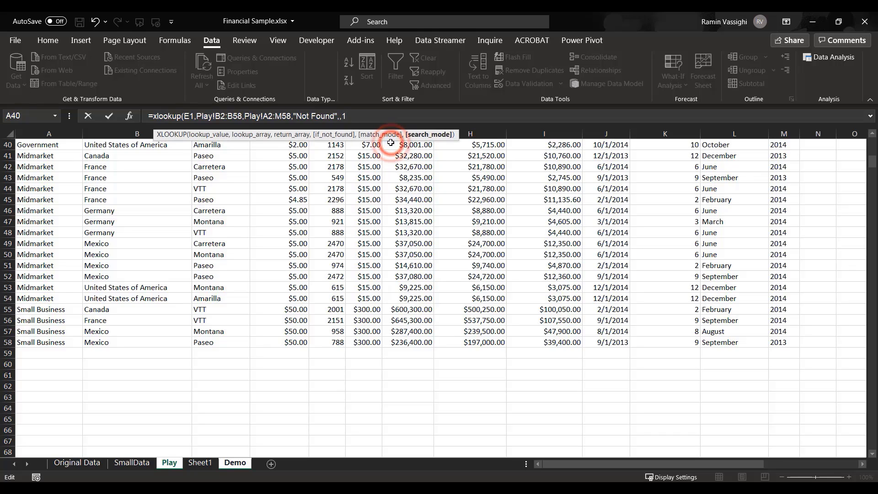
pyautogui.write(')')
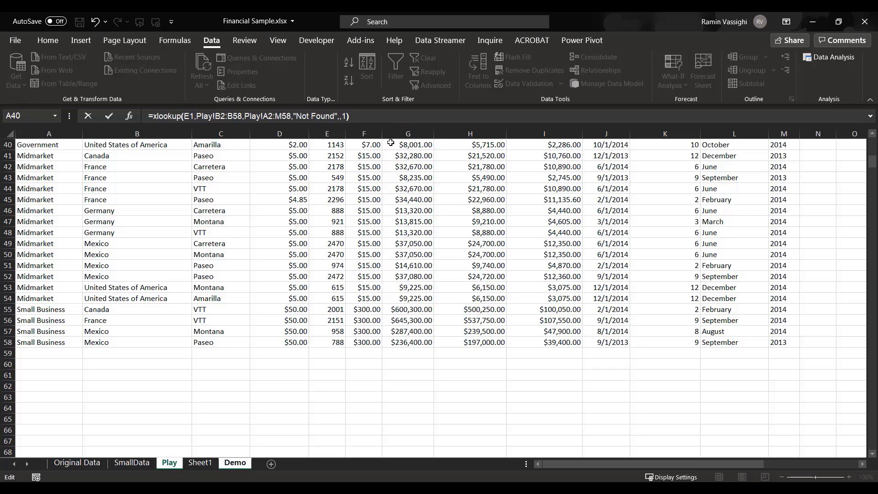
pyautogui.press('Return')
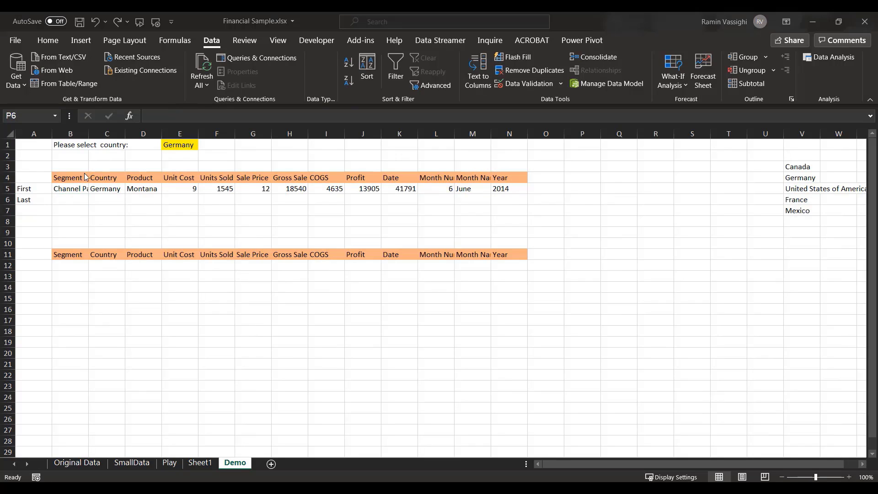
# Start an XLOOKUP formula in cell B6, the Last row, with E1 as the lookup value
pyautogui.click(67, 201)
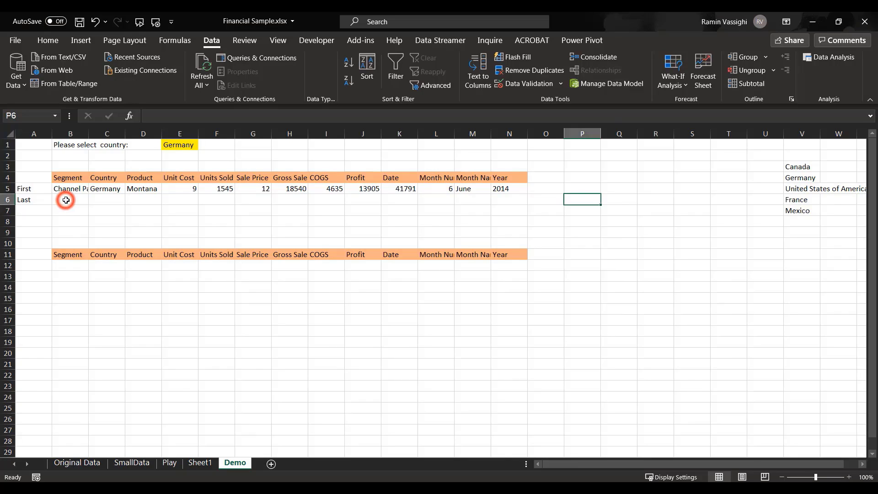
pyautogui.click(66, 200)
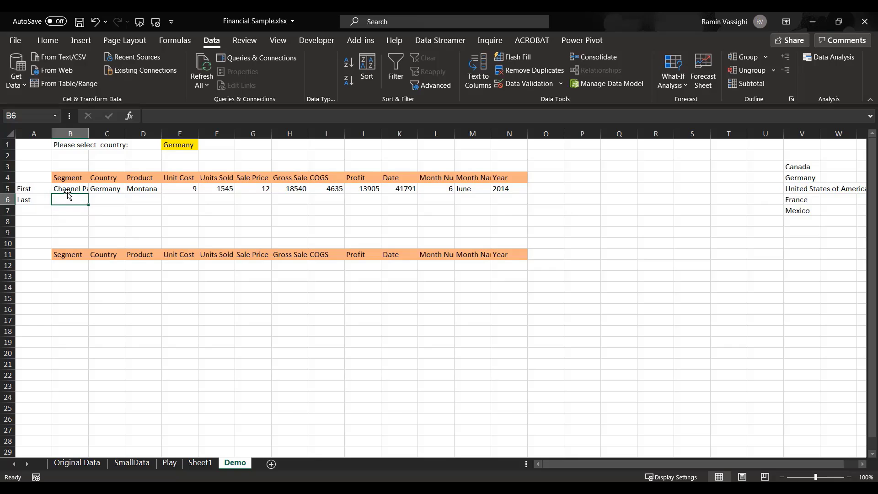
pyautogui.write('=xl')
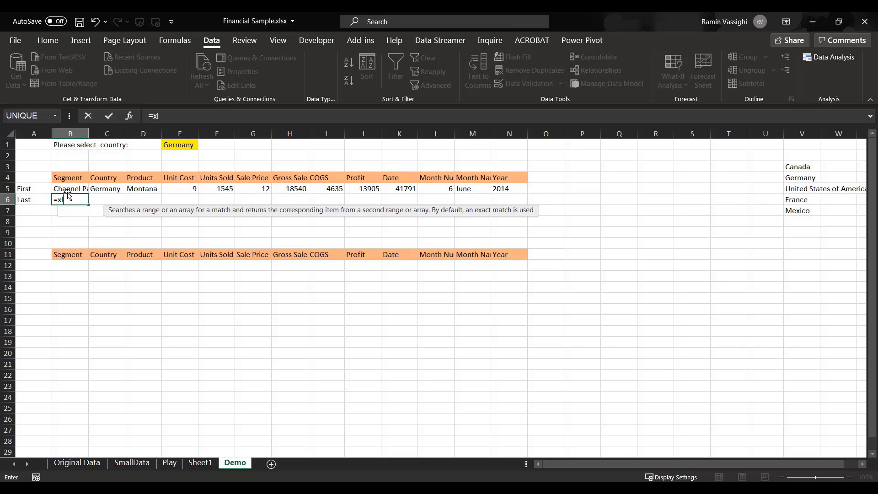
pyautogui.write('ookup(')
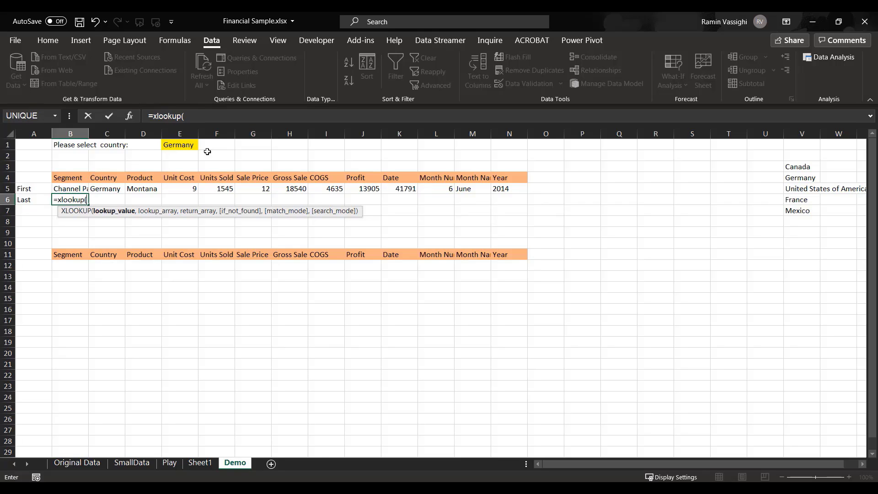
pyautogui.click(187, 146)
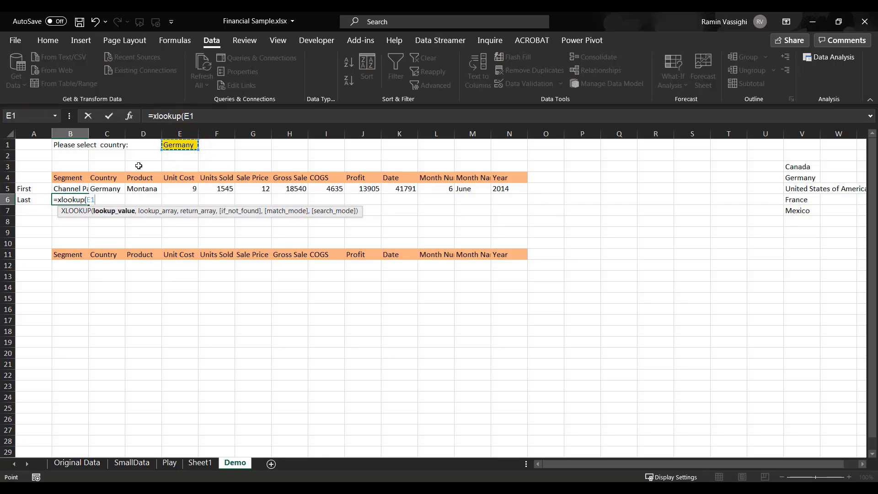
pyautogui.write(',')
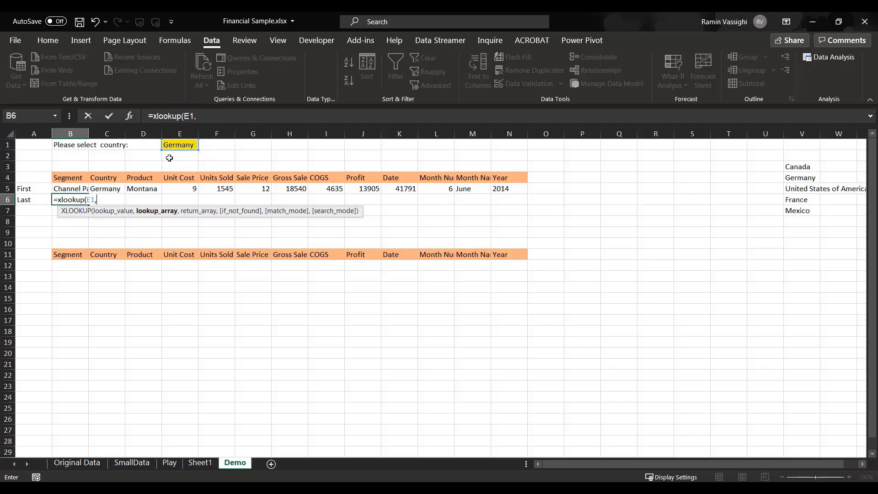
# Set the B6 formula's lookup array to the country column Play!B2:B58
pyautogui.click(170, 463)
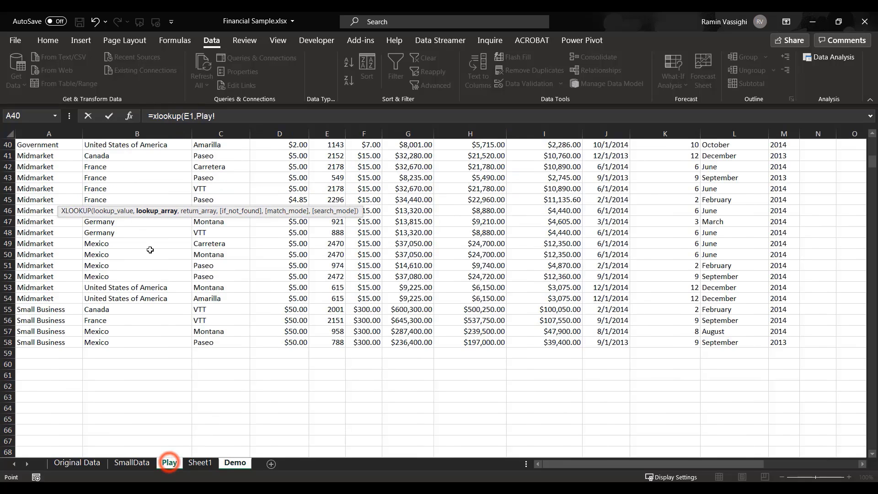
pyautogui.click(111, 342)
pyautogui.scroll(13, 119, 238)
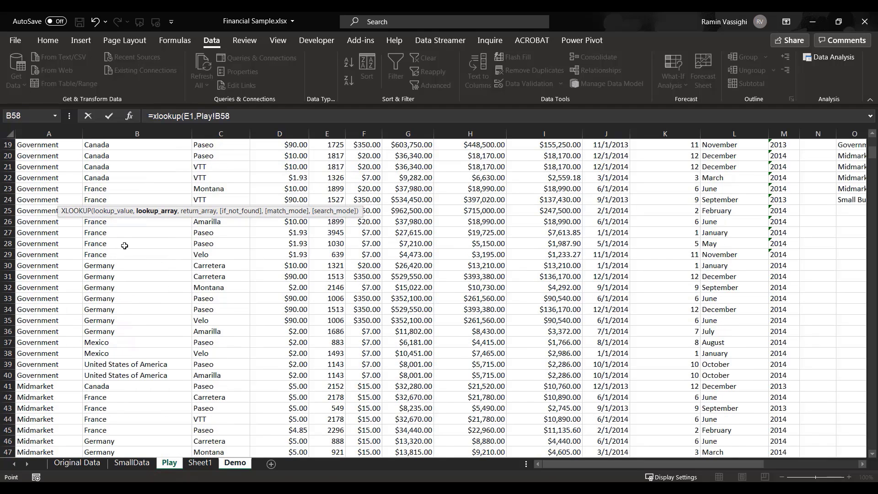
pyautogui.keyDown('shift'); pyautogui.click(107, 157); pyautogui.keyUp('shift')
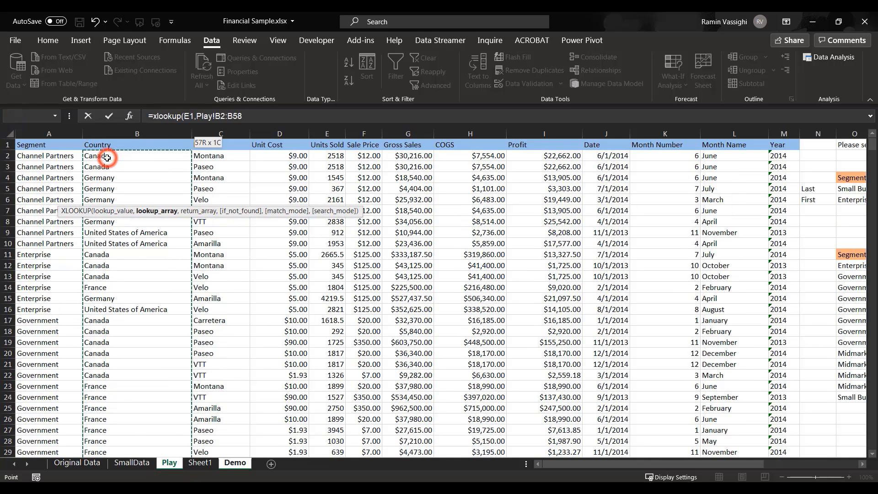
pyautogui.write(',')
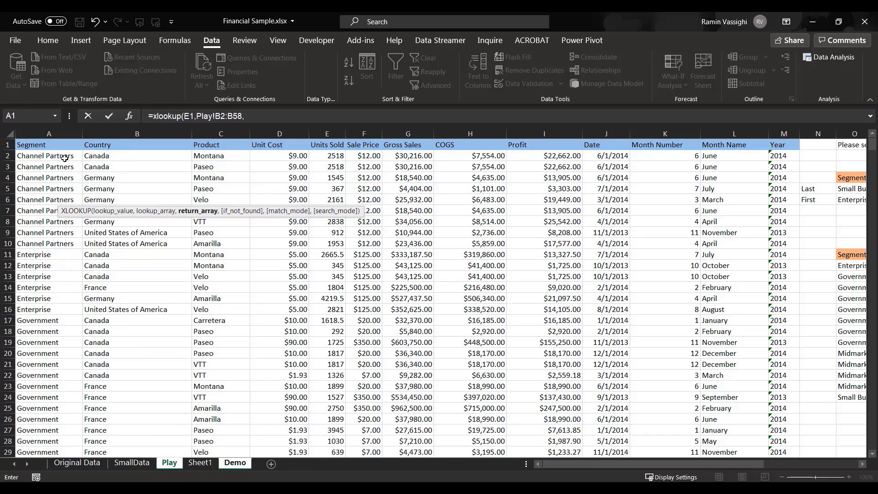
# Set the B6 formula's return array to the full data range Play!A2:M58
pyautogui.click(29, 156)
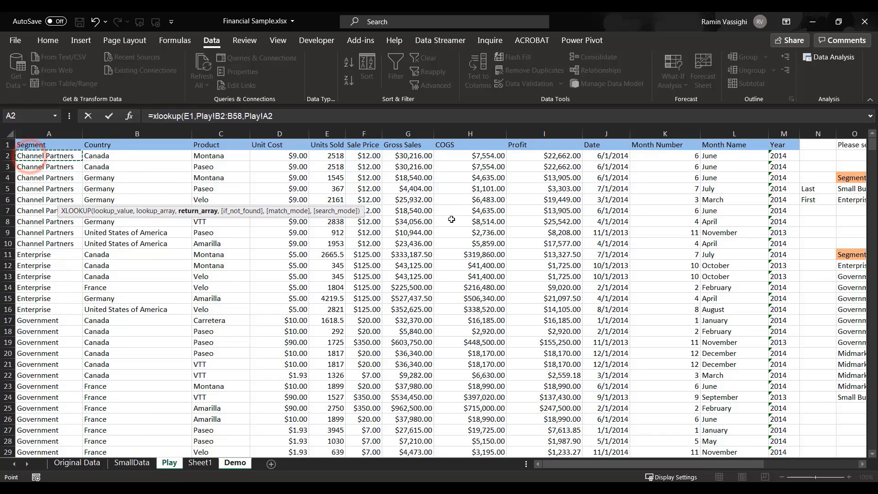
pyautogui.scroll(-8, 457, 223)
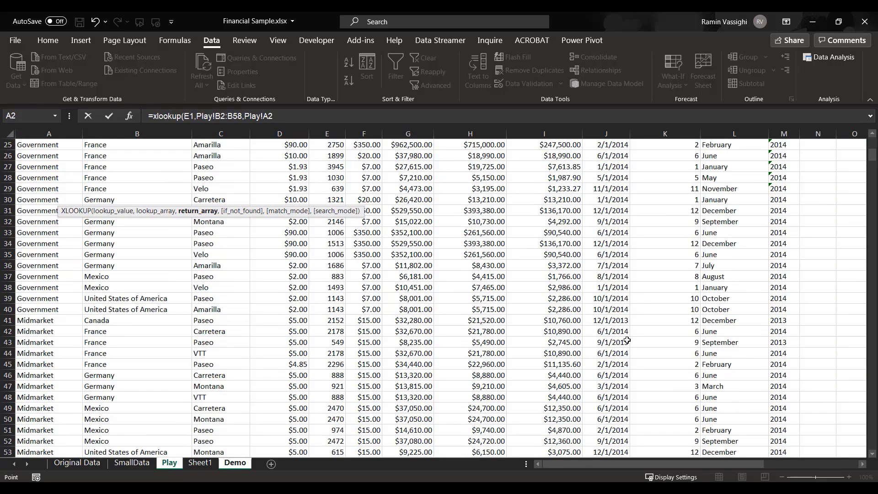
pyautogui.scroll(-6, 627, 340)
pyautogui.keyDown('shift'); pyautogui.click(780, 311); pyautogui.keyUp('shift')
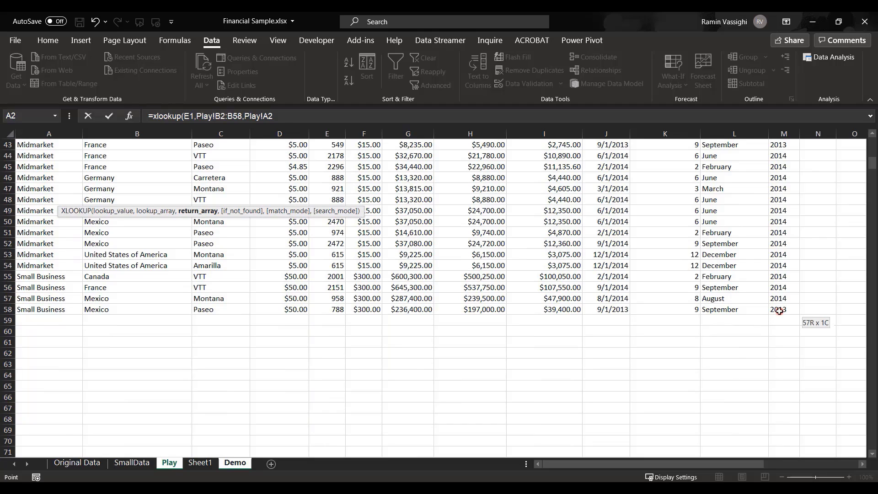
pyautogui.write(',')
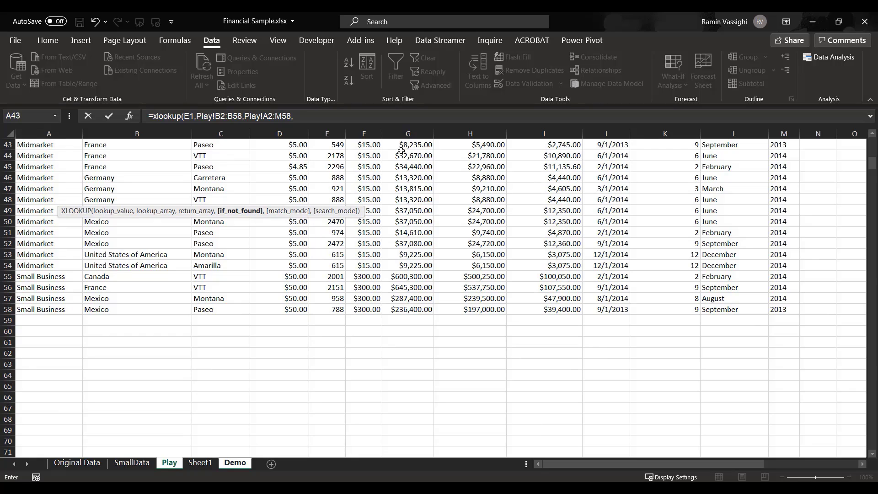
# Complete the B6 XLOOKUP with "OOOPs" for missing matches, the default match mode, and search mode -1 (last-to-first)
pyautogui.click(314, 120)
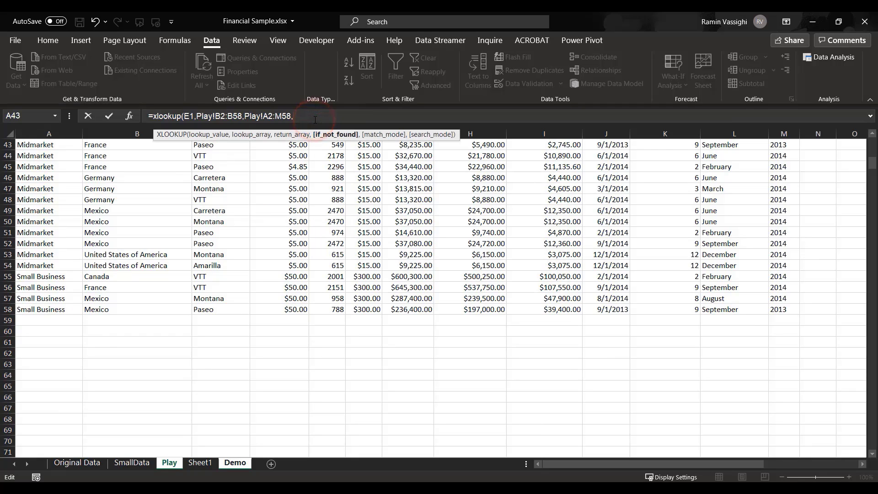
pyautogui.write('"OOOPs",')
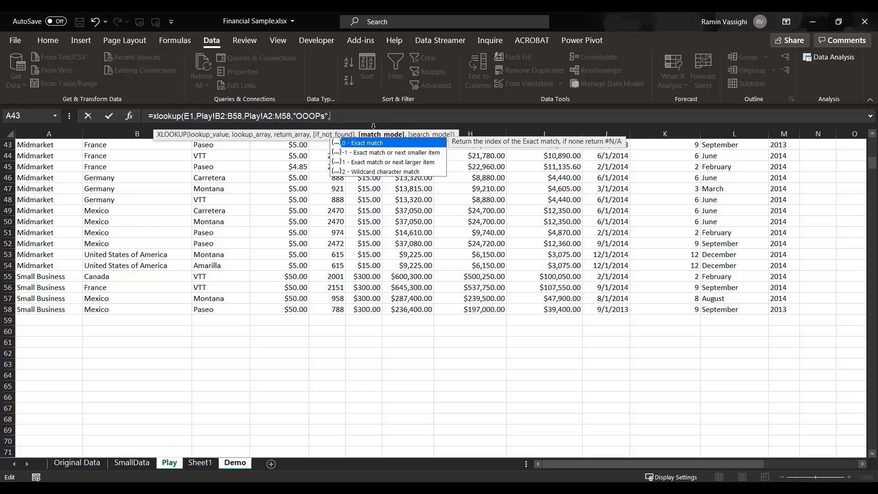
pyautogui.doubleClick(373, 143)
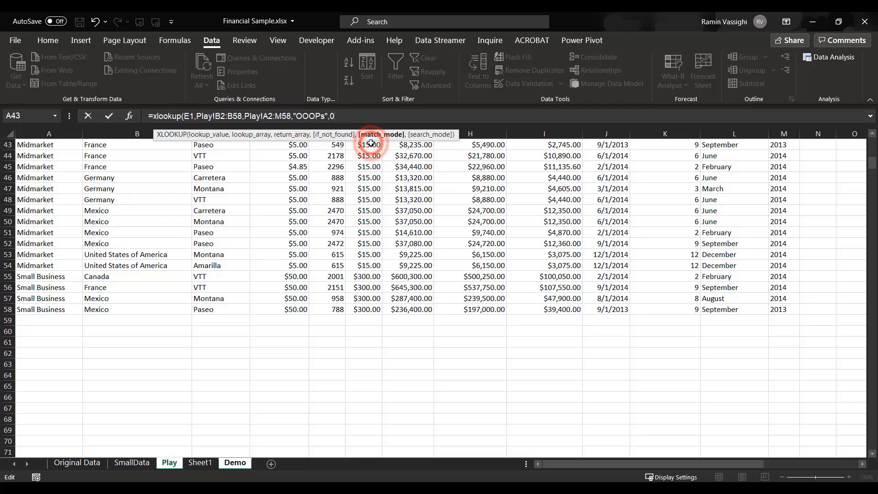
pyautogui.press('BackSpace')
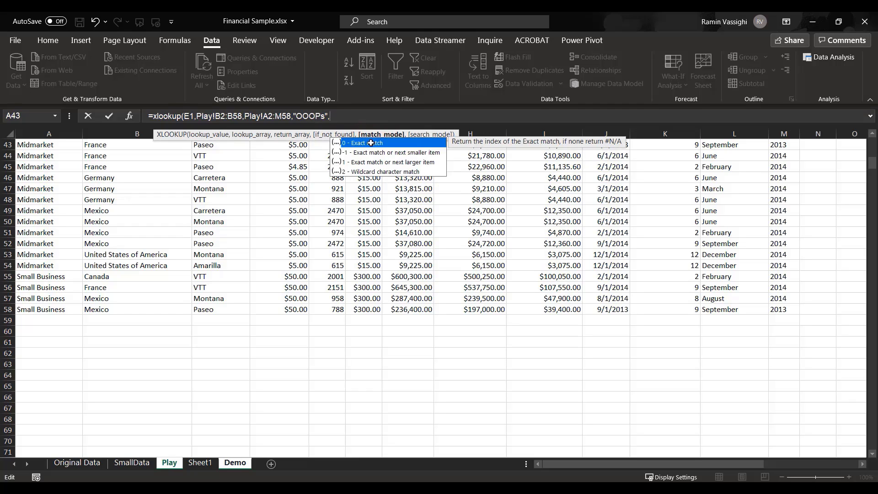
pyautogui.write(',')
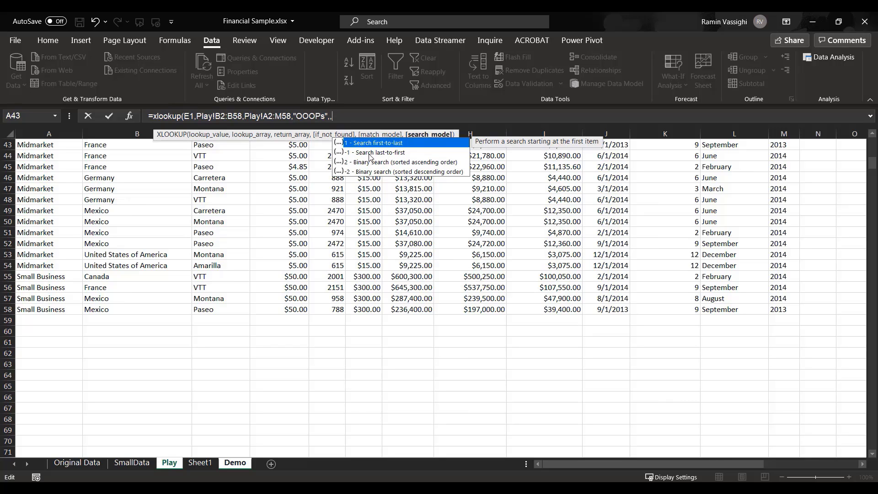
pyautogui.doubleClick(369, 153)
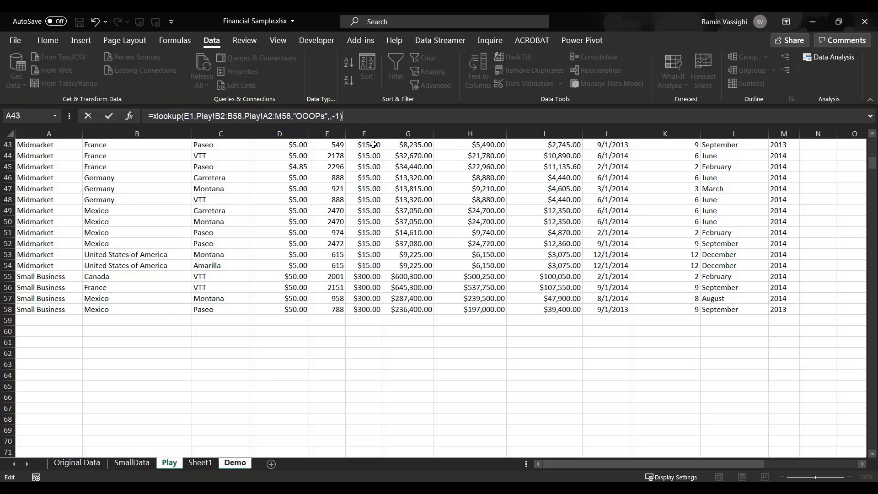
pyautogui.press('Return')
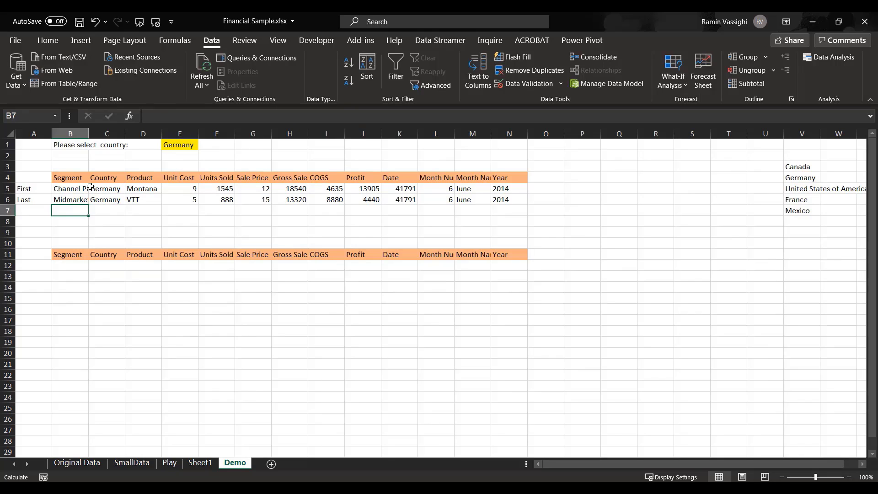
# Test the first and last lookups by switching the country in E1 to Canada, United States of America and France
pyautogui.click(189, 146)
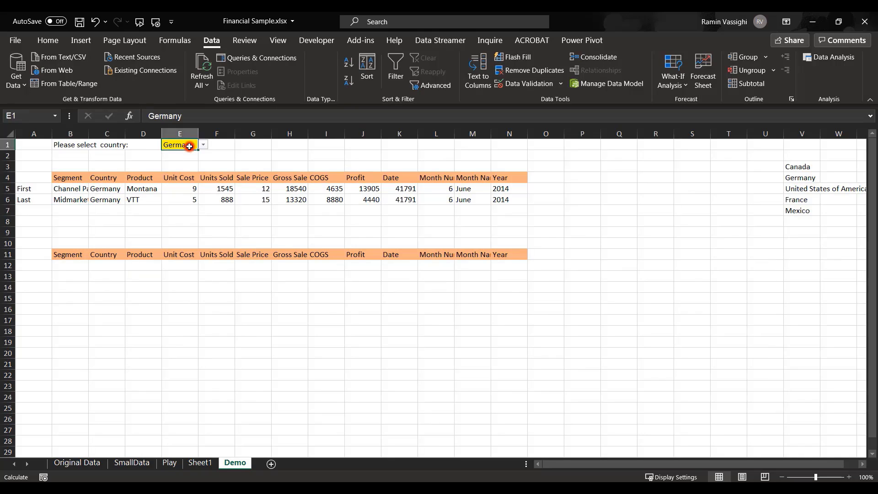
pyautogui.click(203, 145)
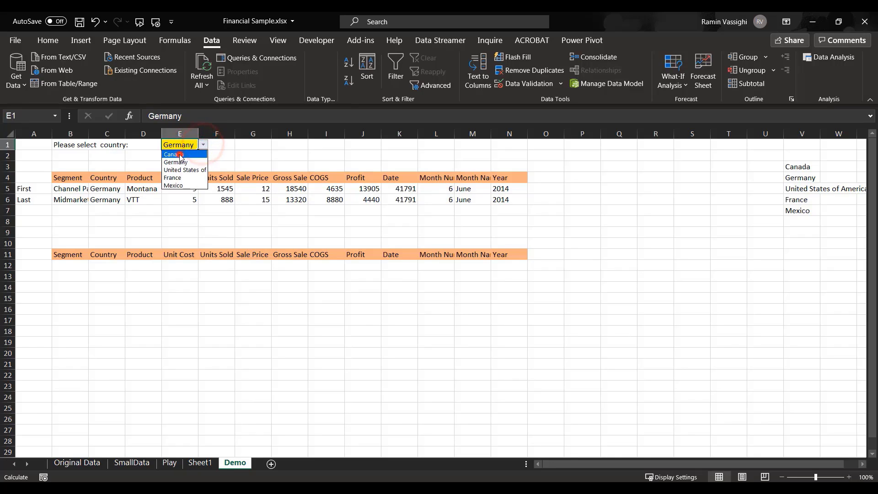
pyautogui.click(180, 155)
pyautogui.click(203, 145)
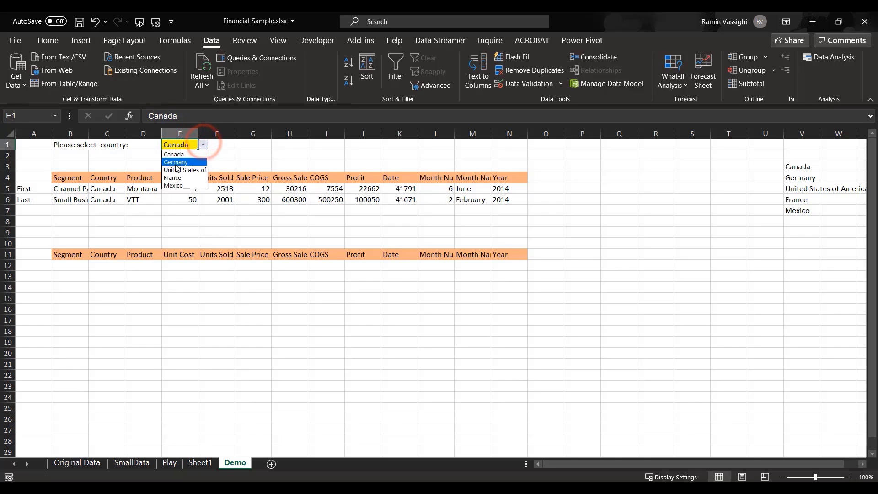
pyautogui.click(174, 170)
pyautogui.click(204, 145)
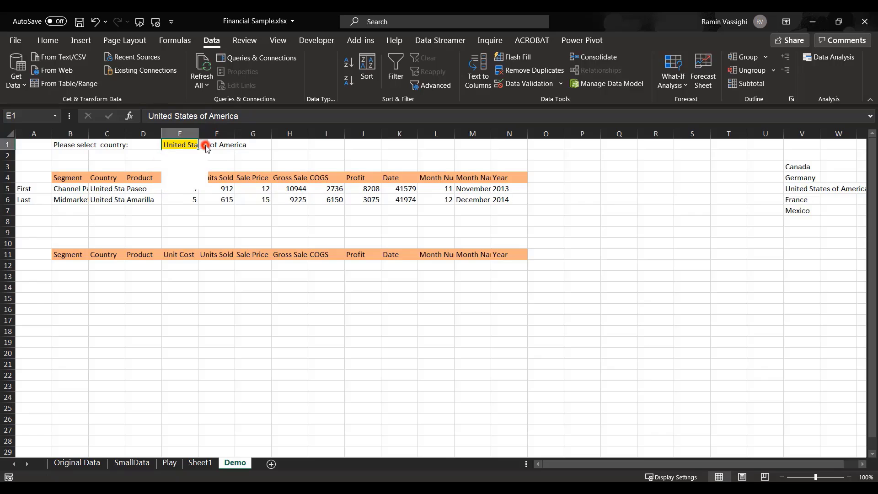
pyautogui.click(190, 180)
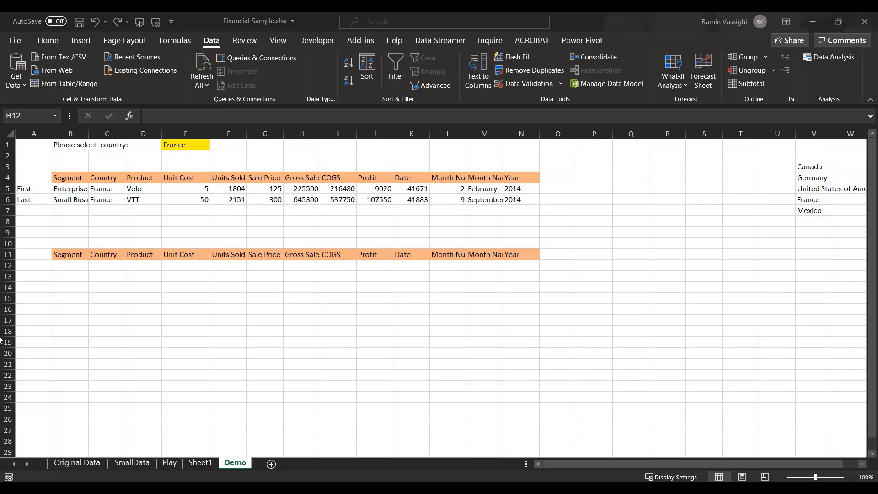
# Start a FILTER formula in cell B12 of the Demo sheet with the full data range Play!A2:M58 as its array
pyautogui.click(62, 267)
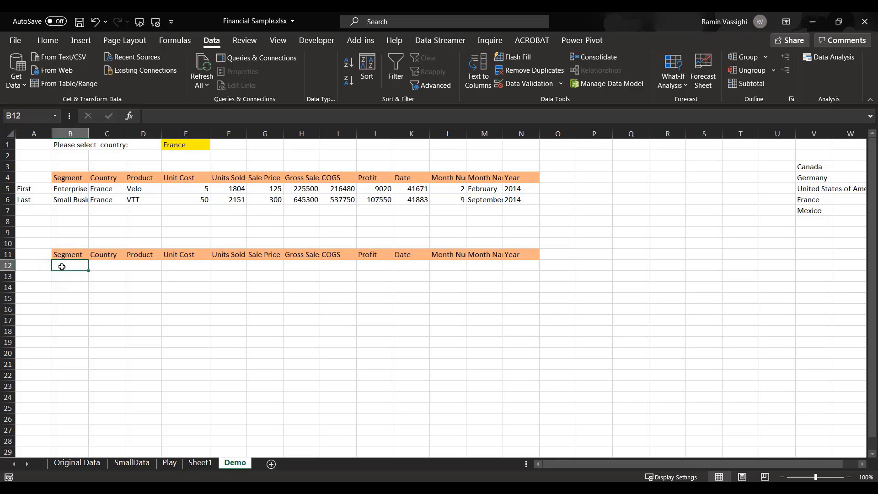
pyautogui.write('=')
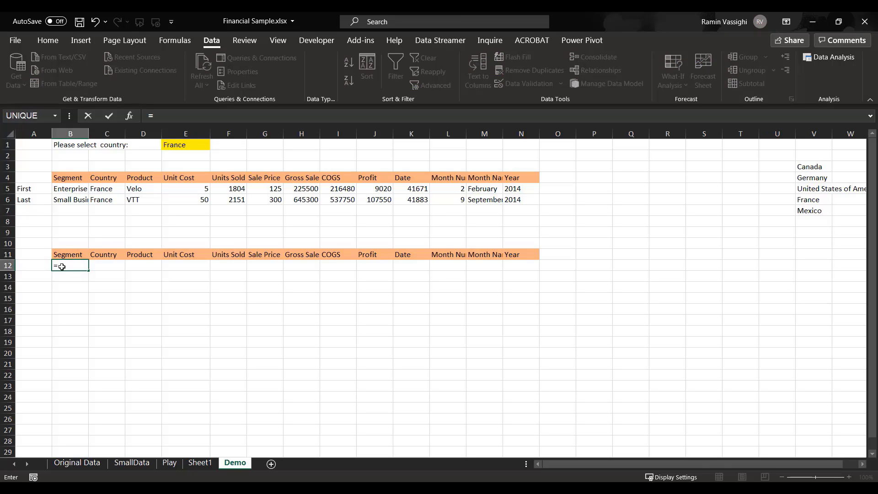
pyautogui.write('filter')
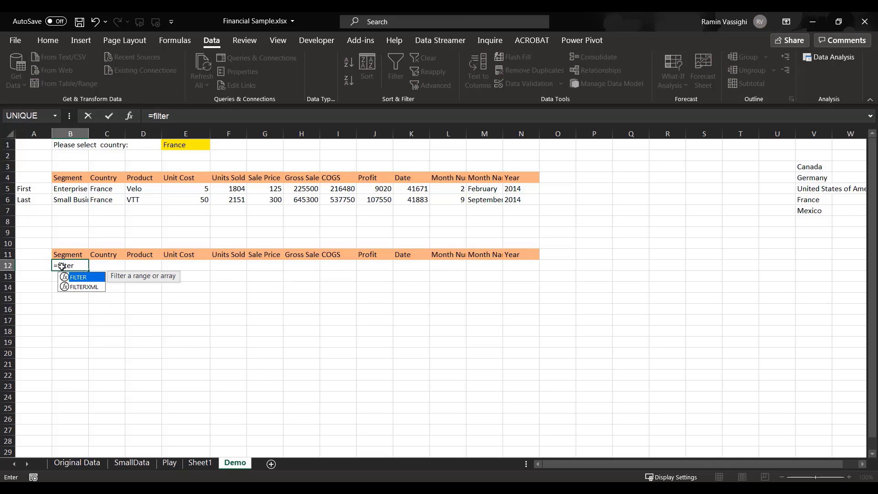
pyautogui.write('(')
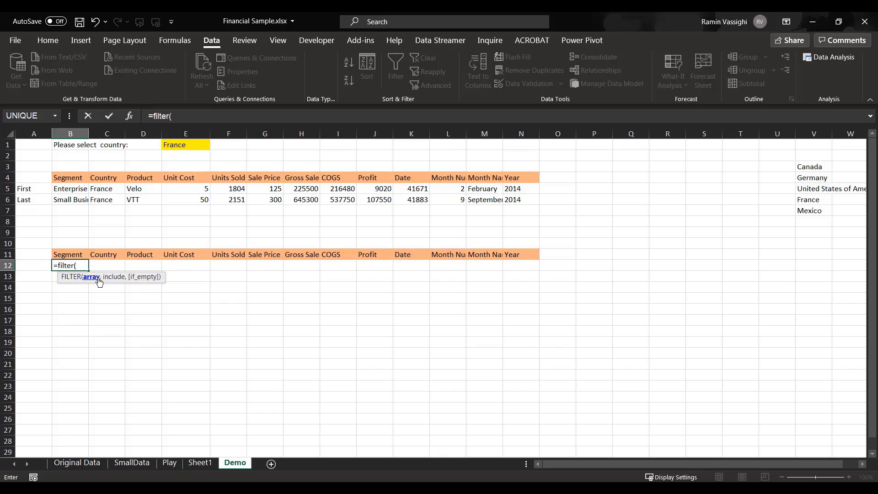
pyautogui.click(169, 463)
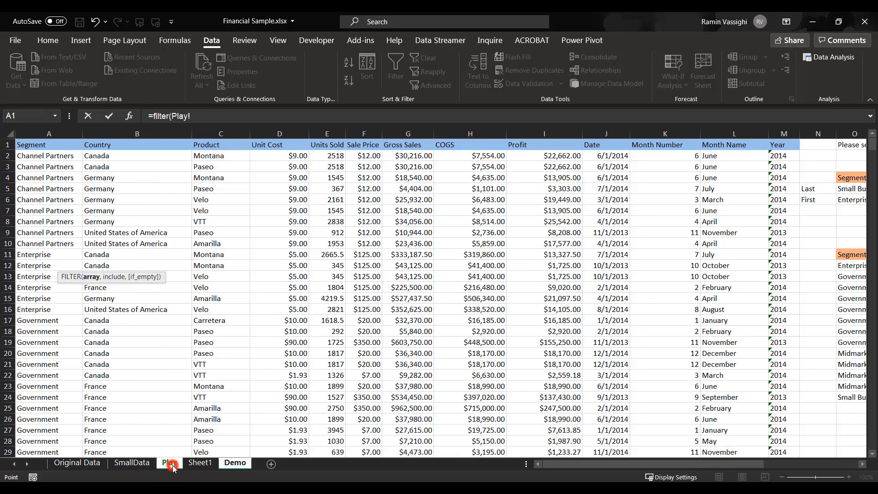
pyautogui.click(39, 155)
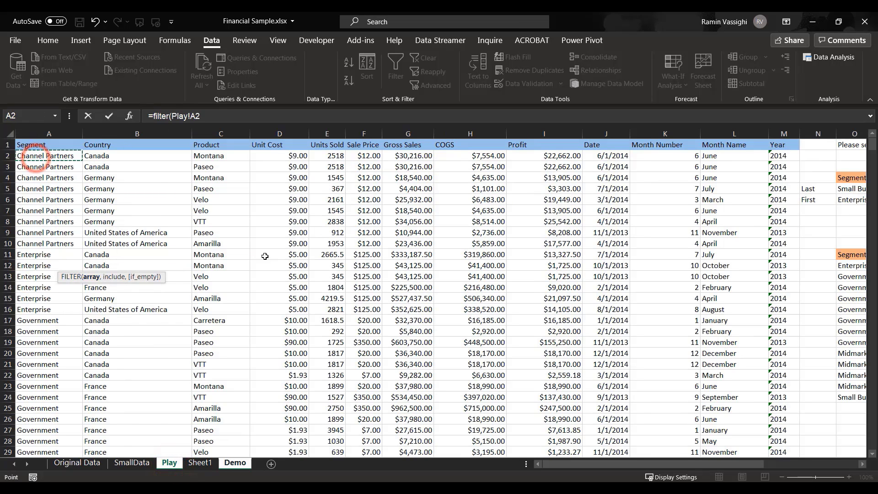
pyautogui.scroll(-1, 513, 343)
pyautogui.scroll(1, 513, 344)
pyautogui.scroll(-6, 529, 346)
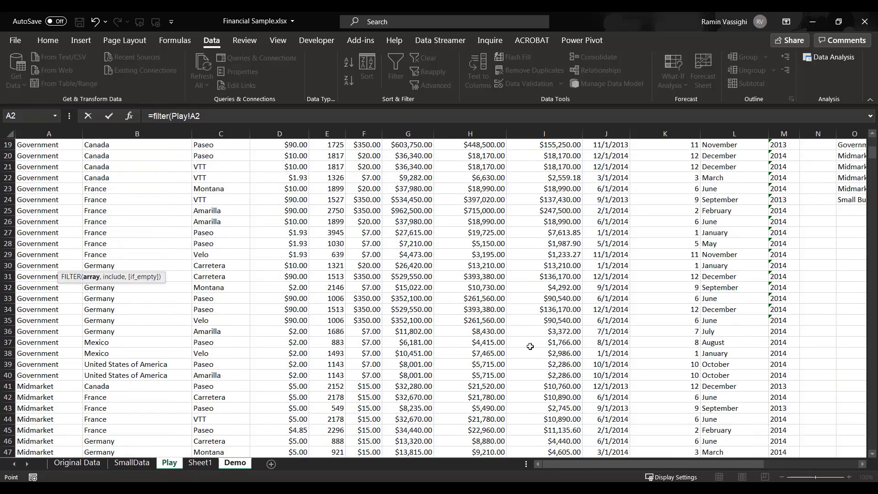
pyautogui.scroll(-4, 529, 346)
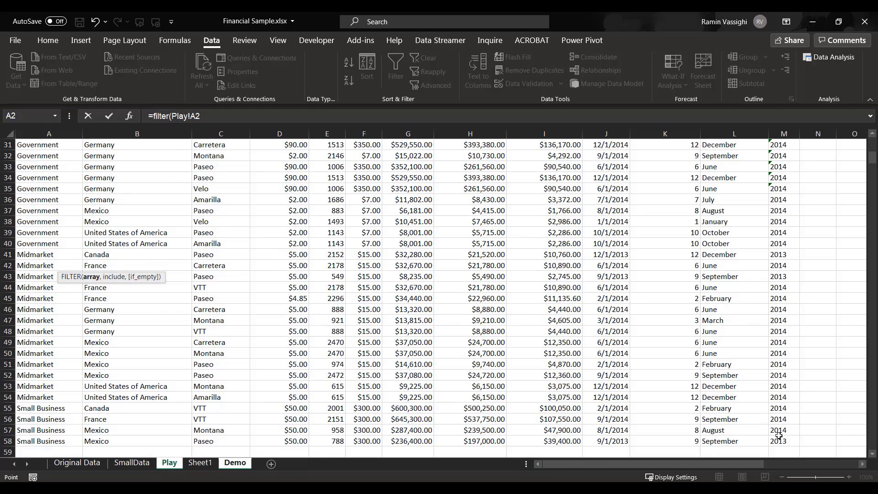
pyautogui.keyDown('shift'); pyautogui.click(785, 439); pyautogui.keyUp('shift')
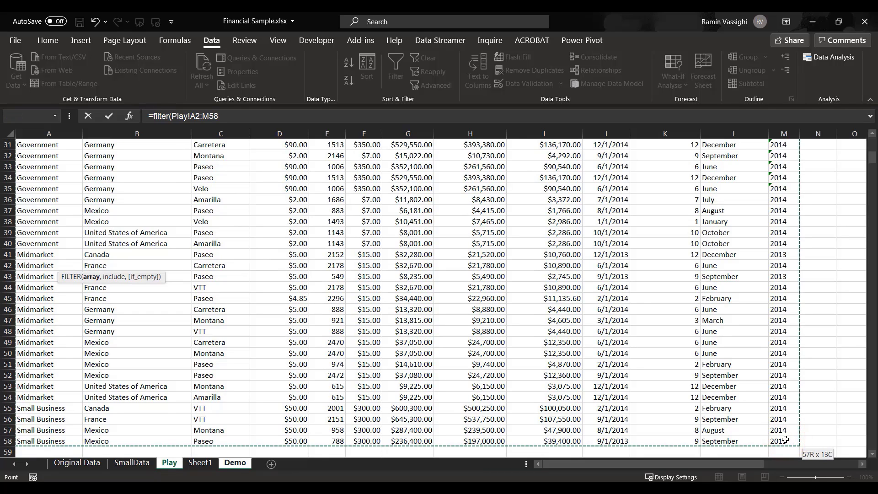
pyautogui.write(',')
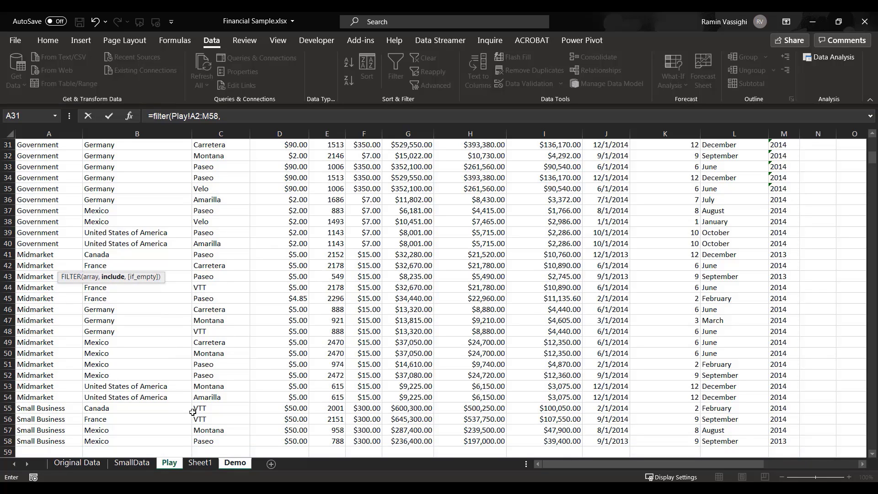
# Complete the B12 FILTER with the include condition Play!B2:B58=Demo!E1, matching the country column to the selected country
pyautogui.click(110, 441)
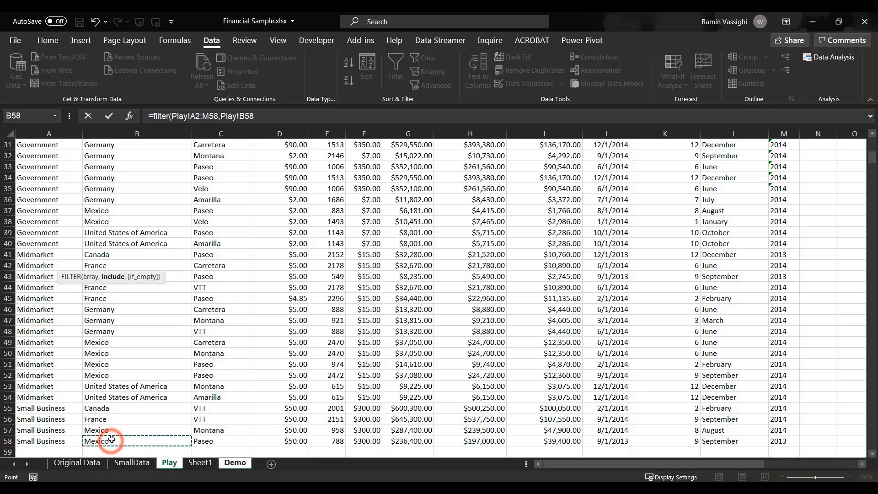
pyautogui.scroll(9, 113, 374)
pyautogui.scroll(1, 113, 374)
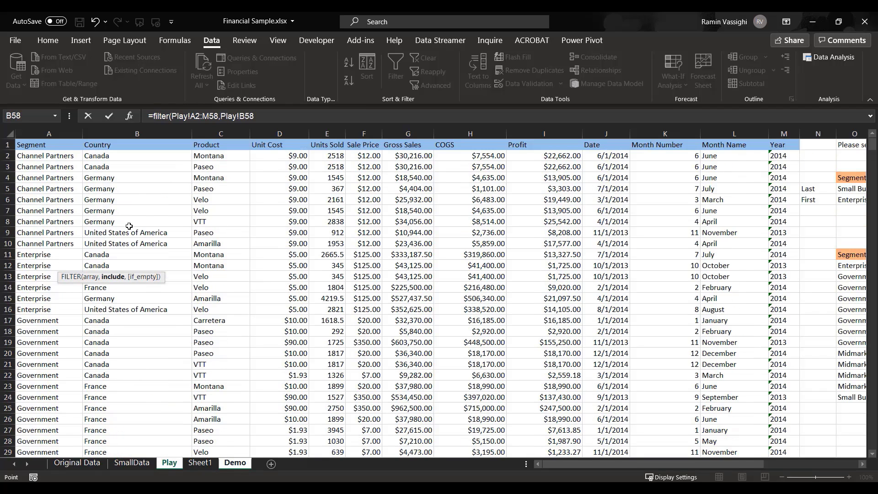
pyautogui.keyDown('shift'); pyautogui.click(127, 155); pyautogui.keyUp('shift')
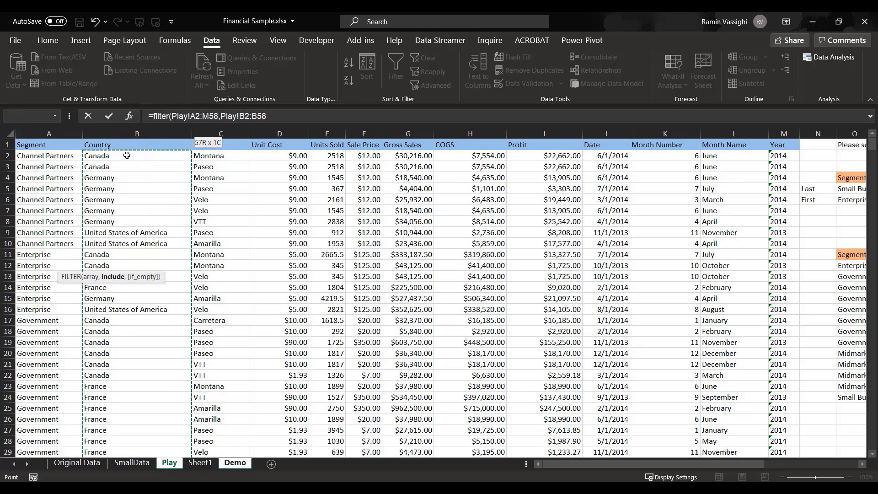
pyautogui.write('=Demo!')
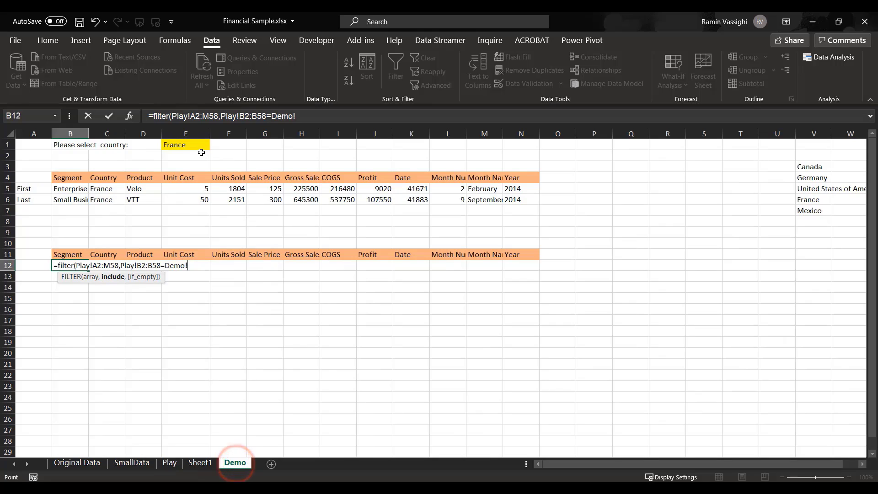
pyautogui.click(188, 146)
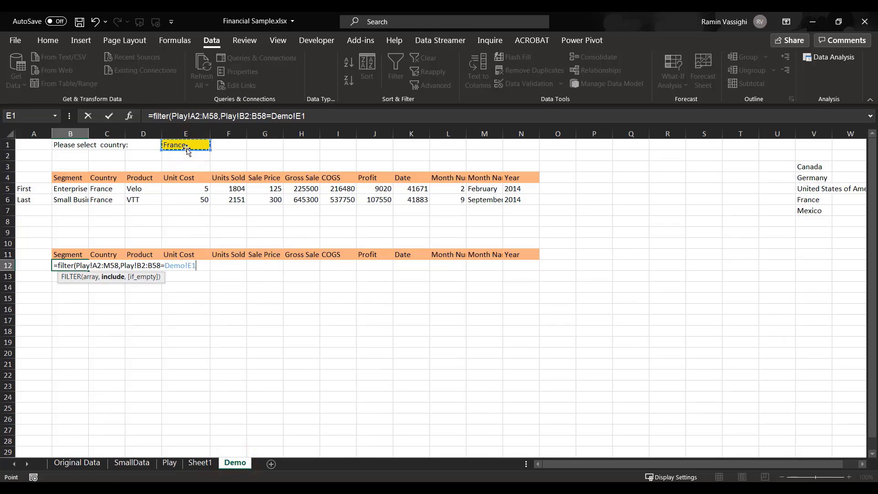
pyautogui.write(')')
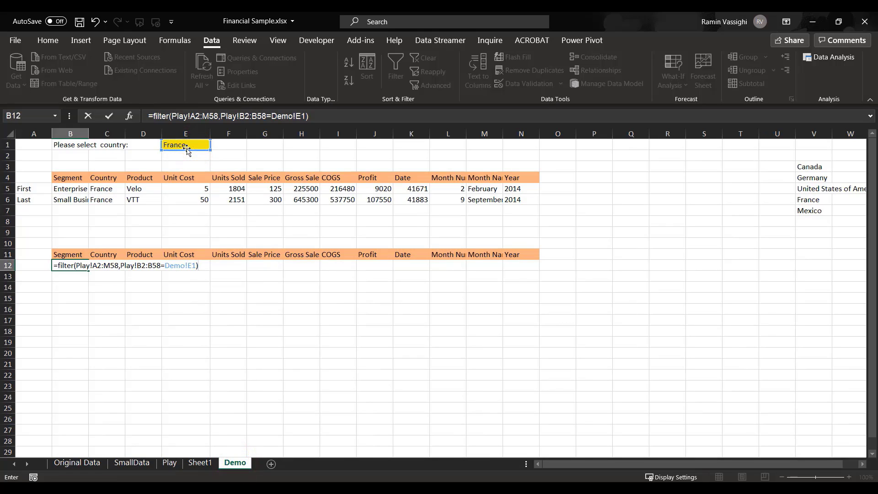
pyautogui.press('Return')
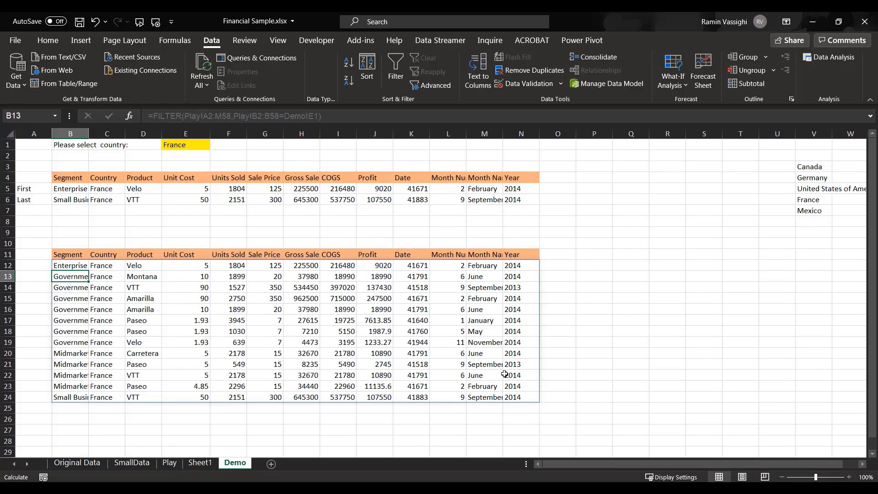
# Switch the selected country in E1 to Germany to test the filtered records
pyautogui.click(201, 146)
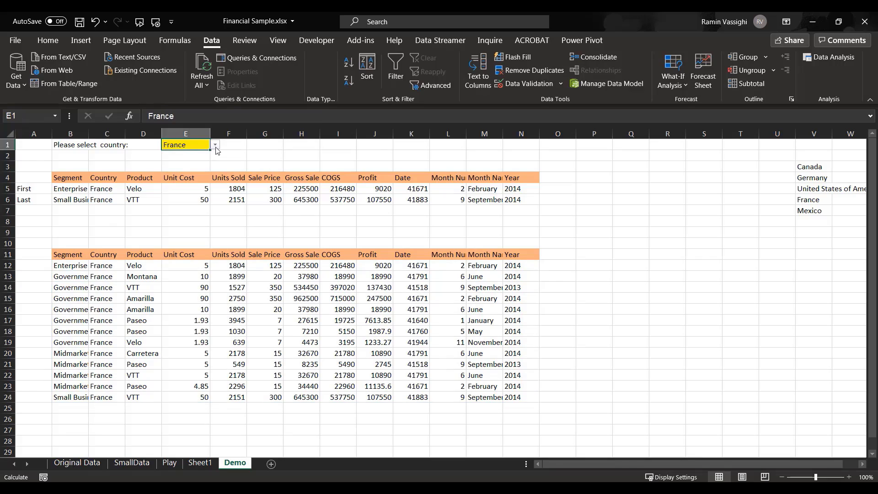
pyautogui.click(215, 145)
pyautogui.click(178, 162)
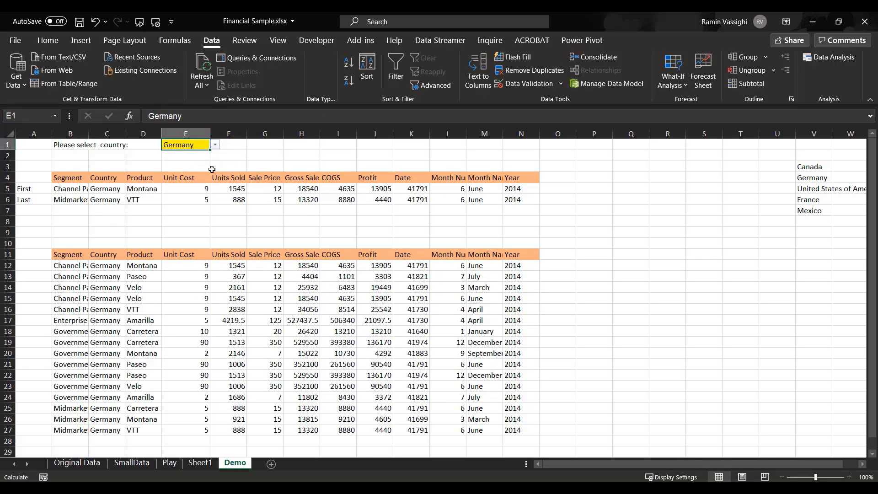
# Test the filtered records by switching the country in E1 to United States of America, France and Mexico
pyautogui.click(214, 145)
pyautogui.click(188, 171)
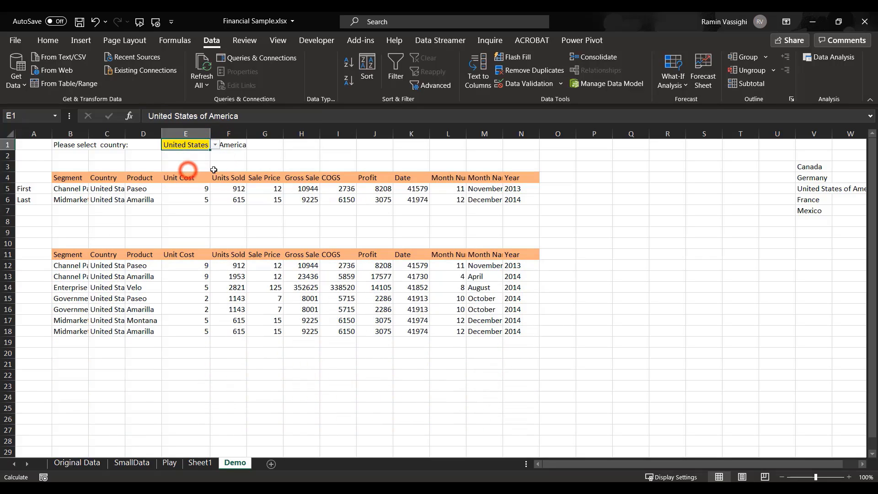
pyautogui.click(215, 144)
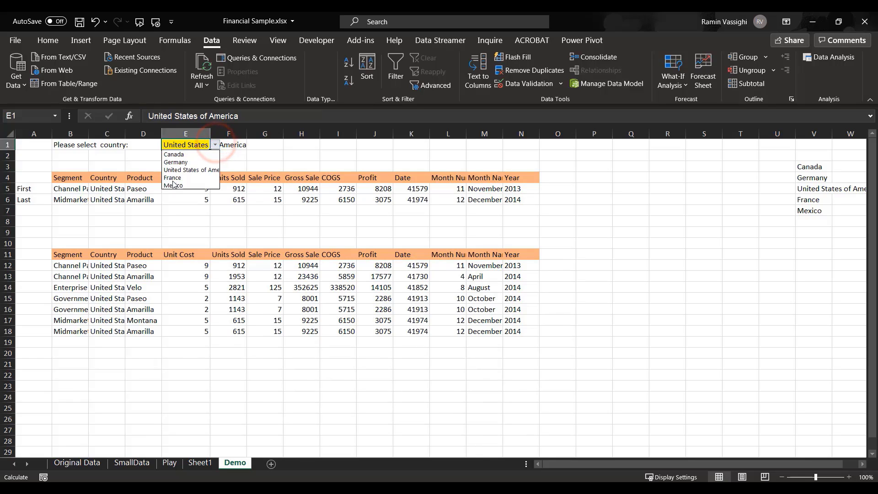
pyautogui.click(173, 178)
pyautogui.click(214, 145)
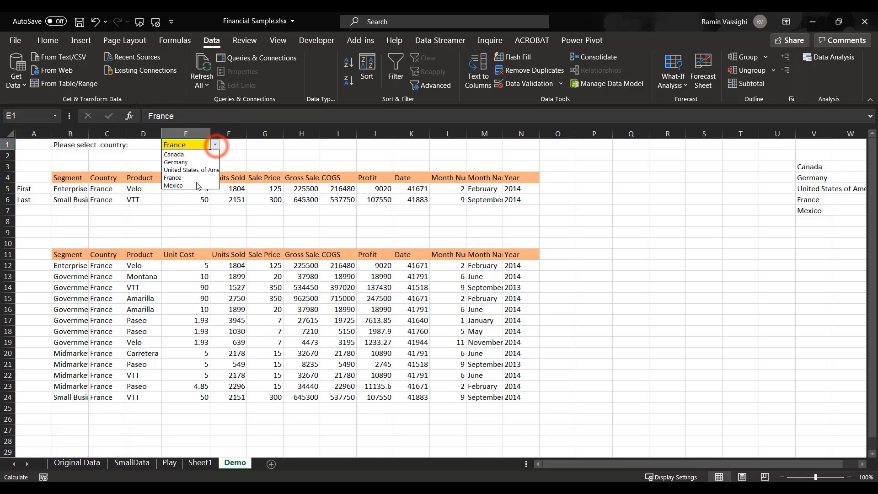
pyautogui.click(198, 185)
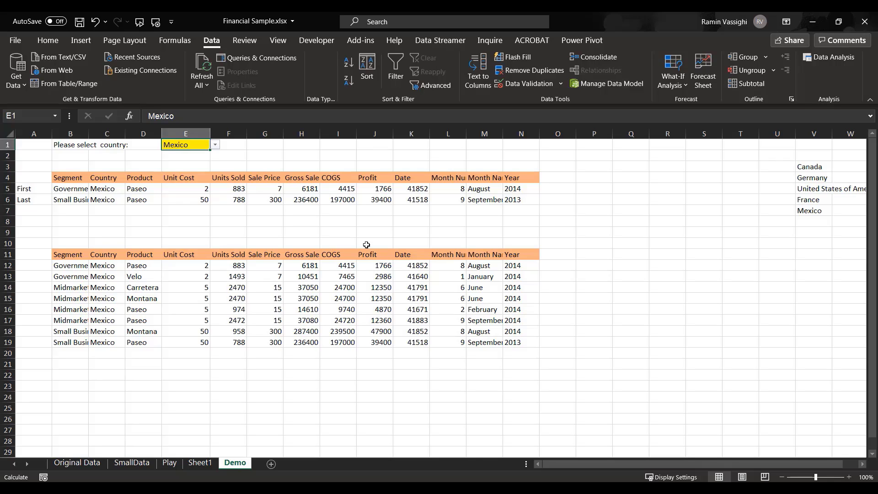
# Insert a 3-D clustered column chart of products and unit costs from D12:E24 and place it beside the filtered records, right of column N
pyautogui.click(144, 265)
pyautogui.moveTo(144, 266); pyautogui.dragTo(199, 330)
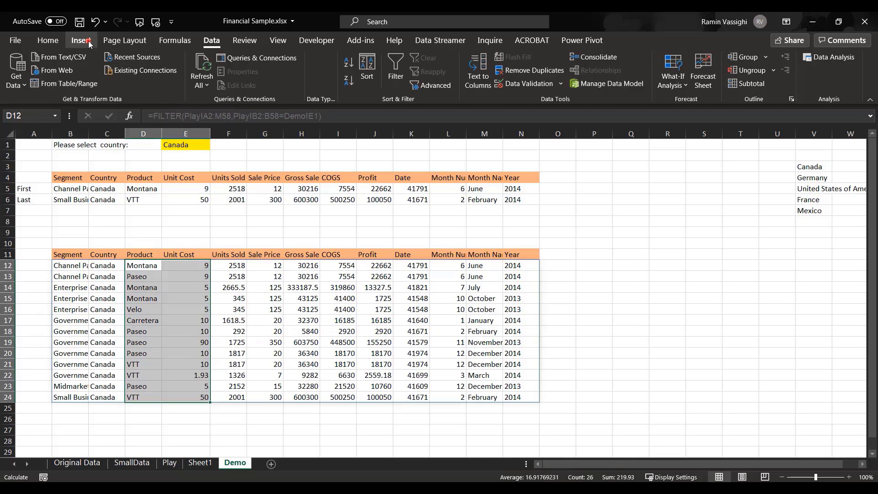
pyautogui.click(81, 40)
pyautogui.click(398, 58)
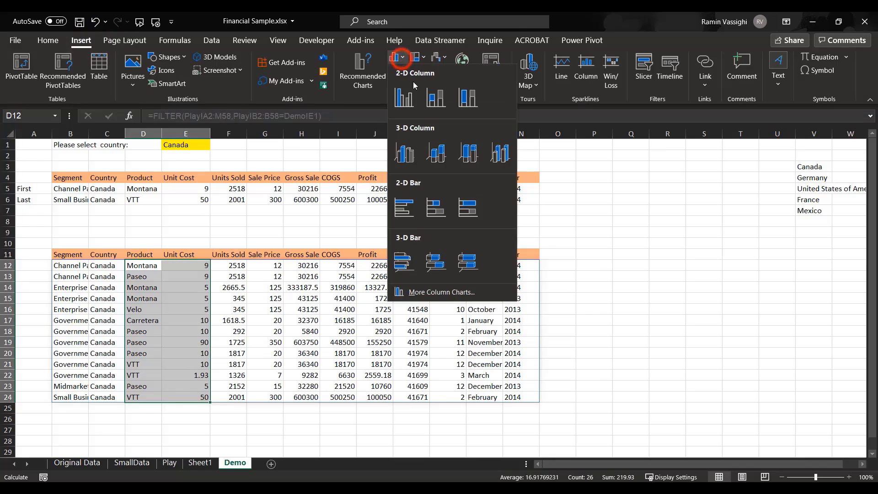
pyautogui.click(404, 156)
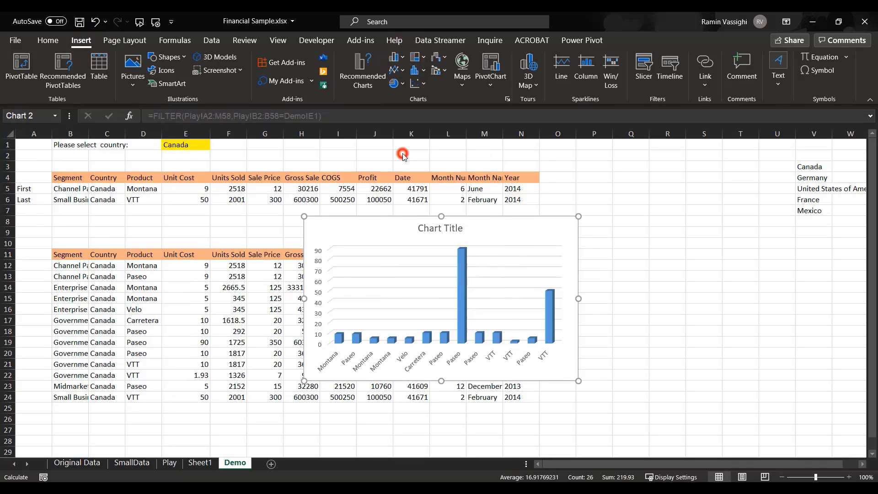
pyautogui.moveTo(476, 219)
pyautogui.mouseDown()
pyautogui.moveTo(547, 221)
pyautogui.moveTo(741, 273)
pyautogui.moveTo(723, 257)
pyautogui.moveTo(726, 264)
pyautogui.mouseUp()
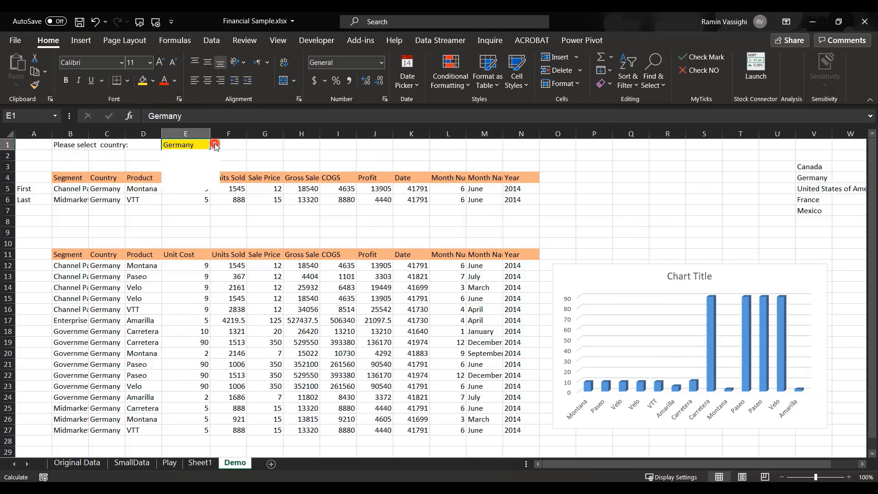
# Test the chart against the country selection by switching E1 to Germany, United States of America and France
pyautogui.click(215, 145)
pyautogui.click(177, 162)
pyautogui.click(177, 170)
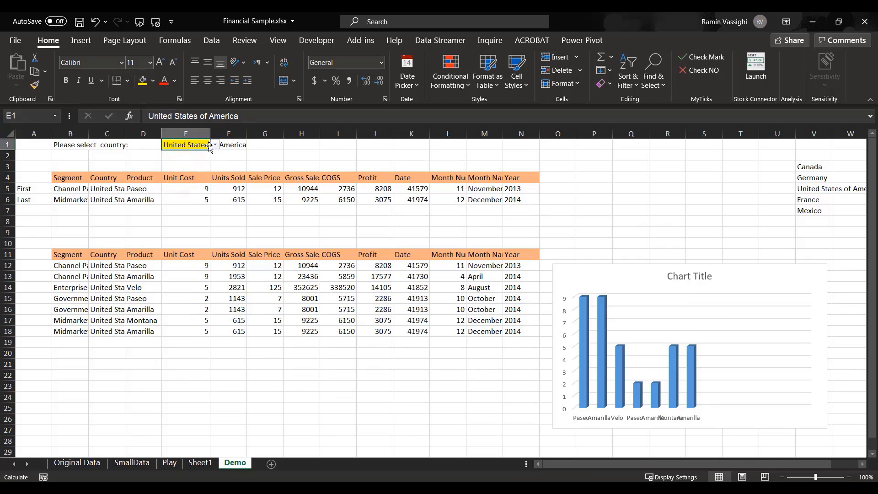
pyautogui.click(215, 144)
pyautogui.click(176, 178)
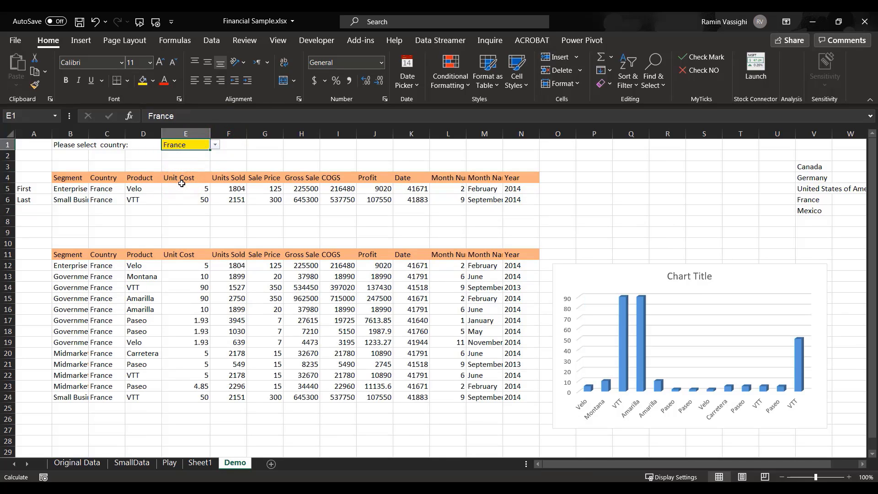
# Link the chart title to the selected country with the formula =Demo!$E$1
pyautogui.click(699, 279)
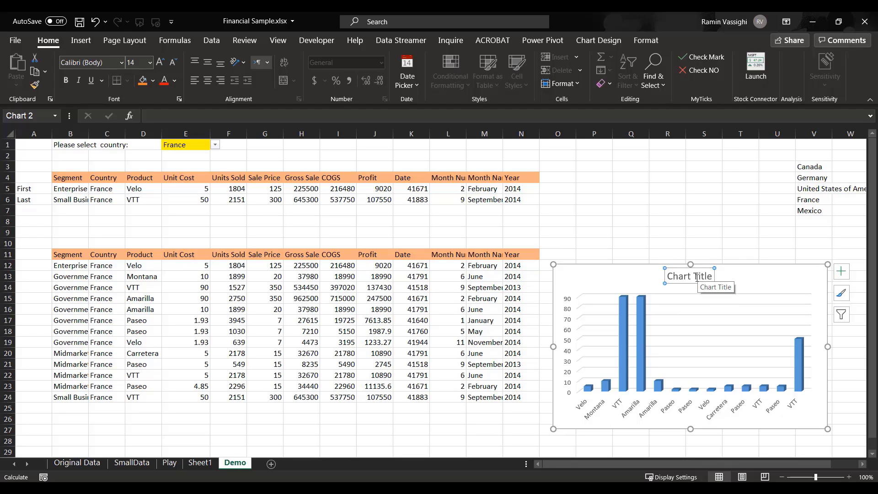
pyautogui.click(145, 116)
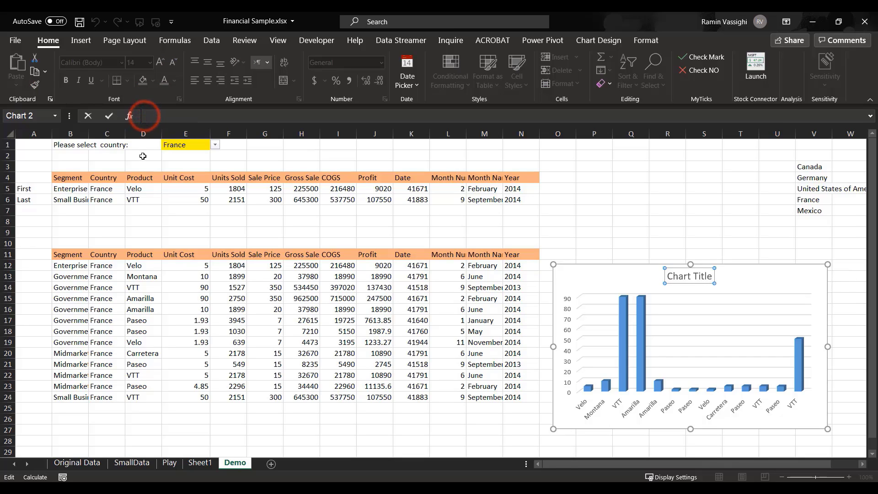
pyautogui.write('=')
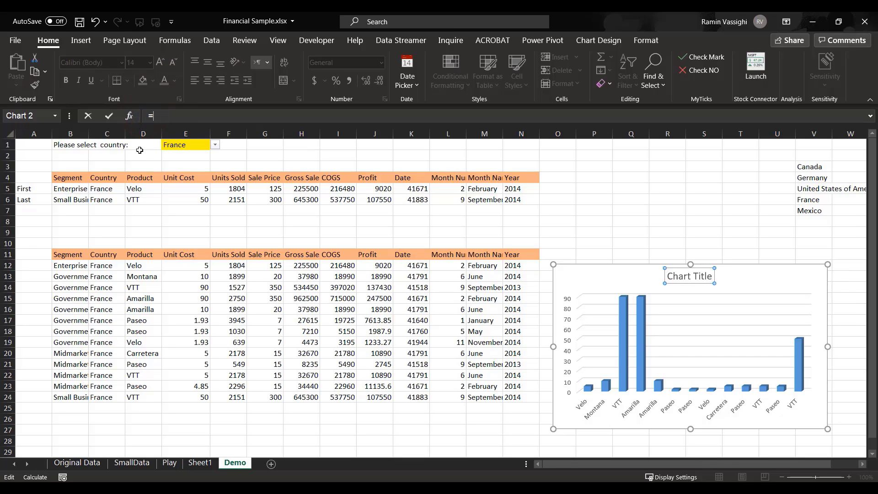
pyautogui.click(178, 145)
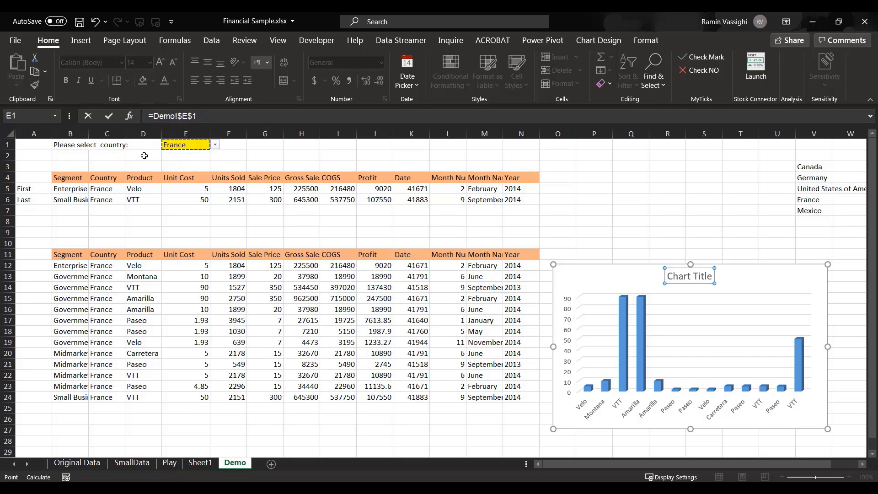
pyautogui.press('Return')
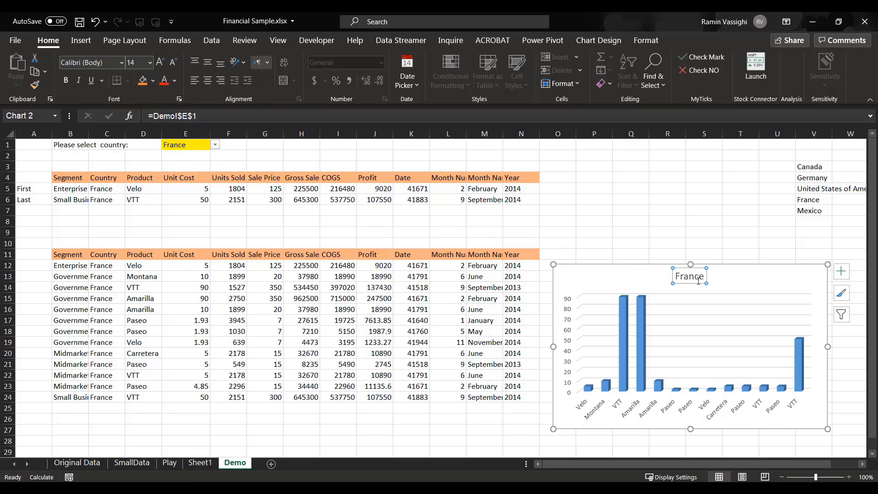
# Test the linked chart title by switching E1 through Canada, Germany, United States of America and France, ending on Canada
pyautogui.click(215, 145)
pyautogui.click(173, 155)
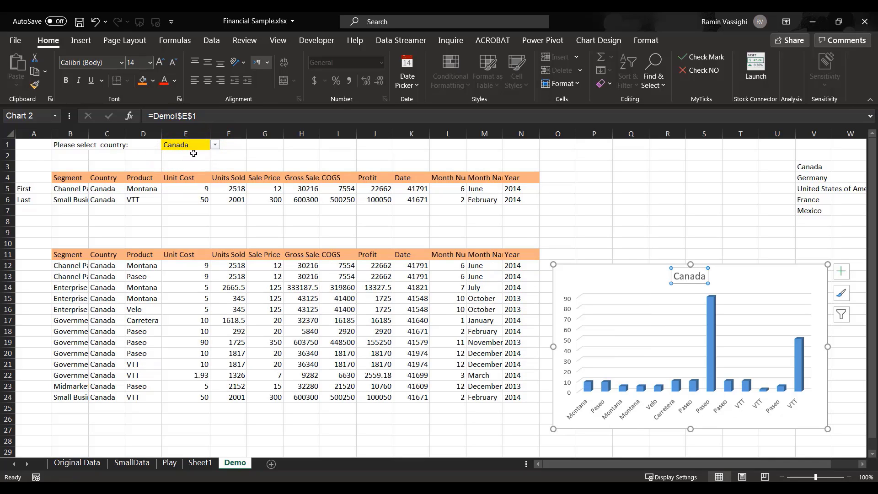
pyautogui.click(217, 145)
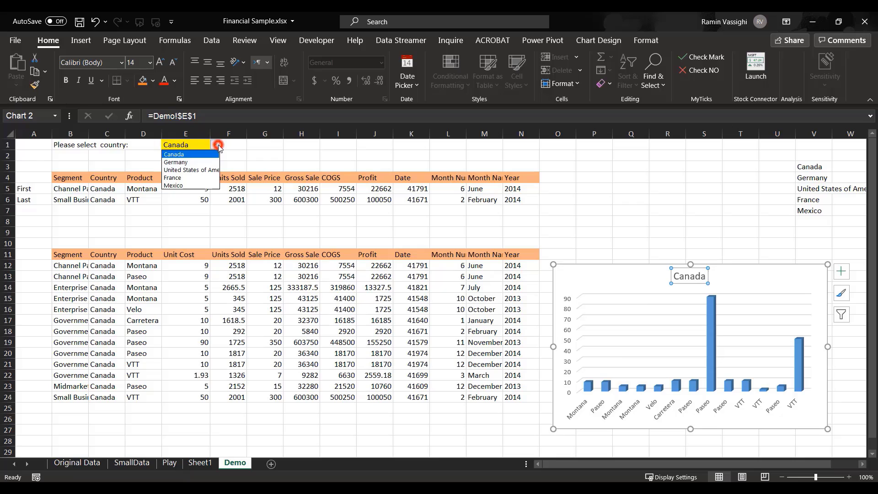
pyautogui.click(167, 163)
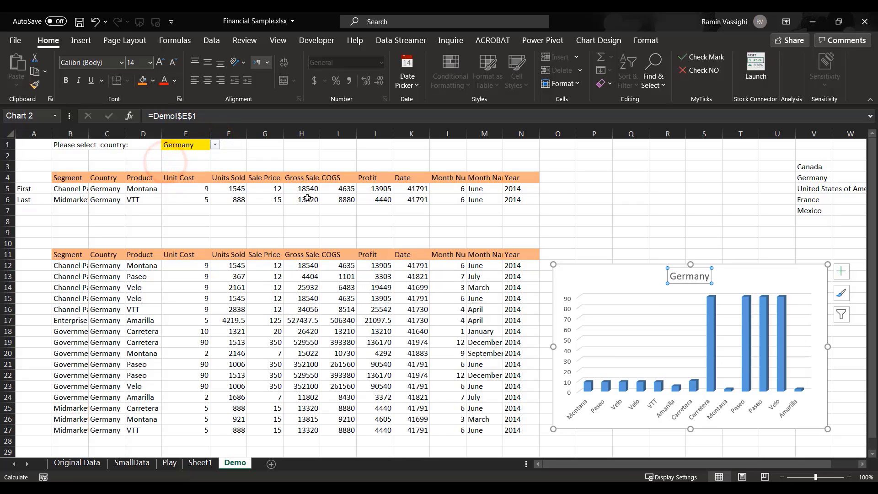
pyautogui.click(215, 145)
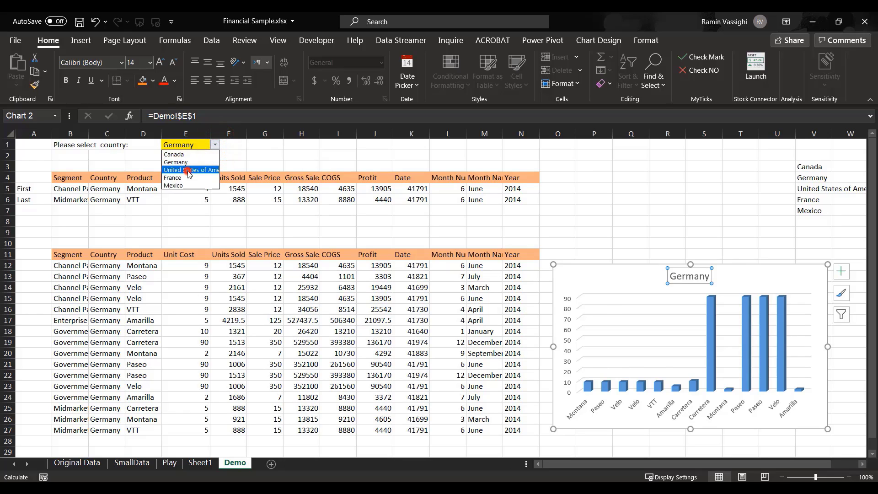
pyautogui.click(190, 171)
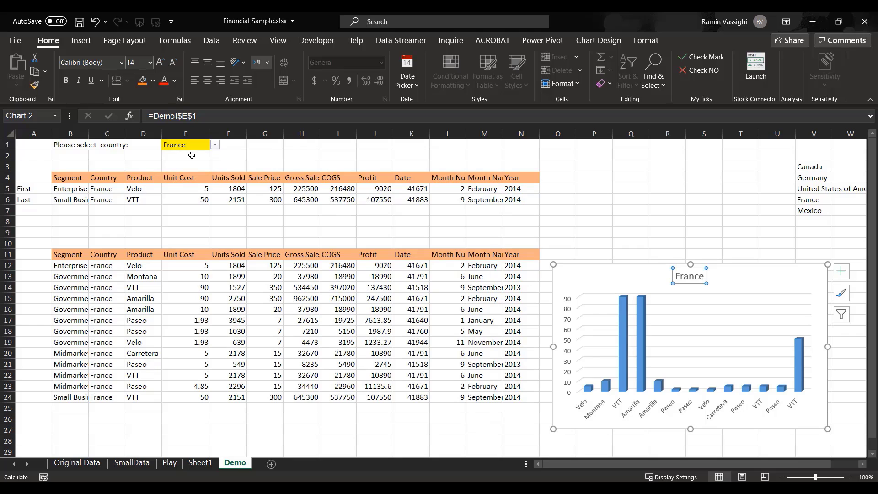
pyautogui.click(215, 145)
pyautogui.click(215, 145)
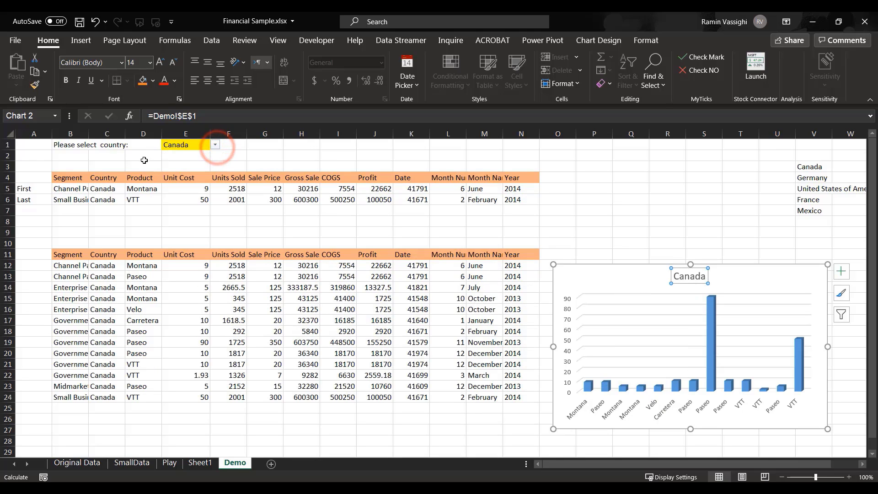